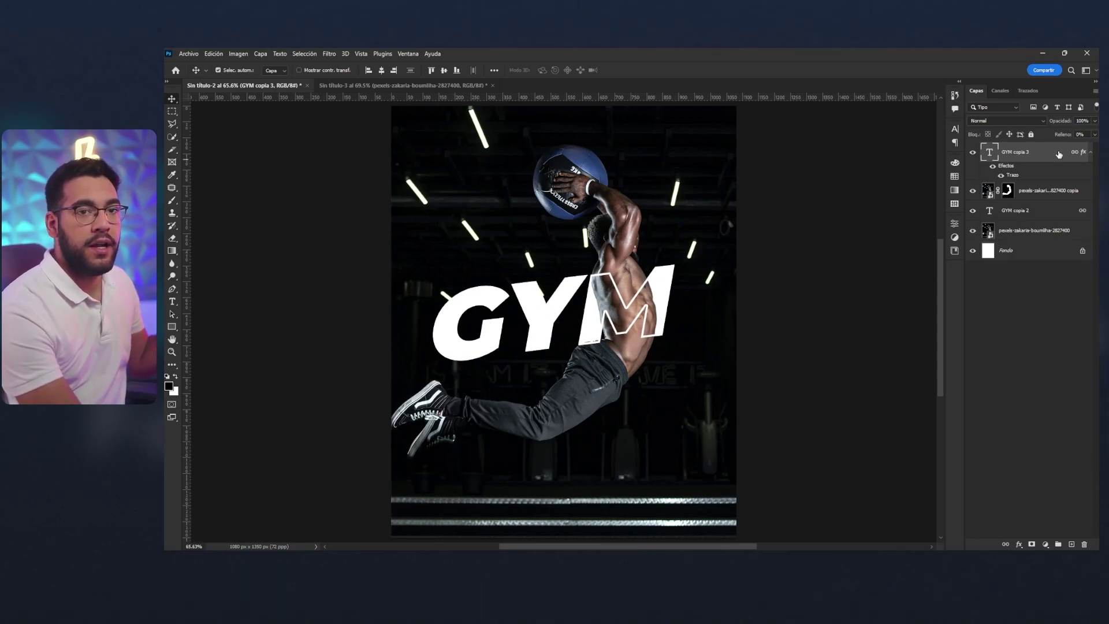
# Select the athlete layers, then switch to the Sin título-3 document holding only the athlete photo.
pyautogui.click(1056, 194)
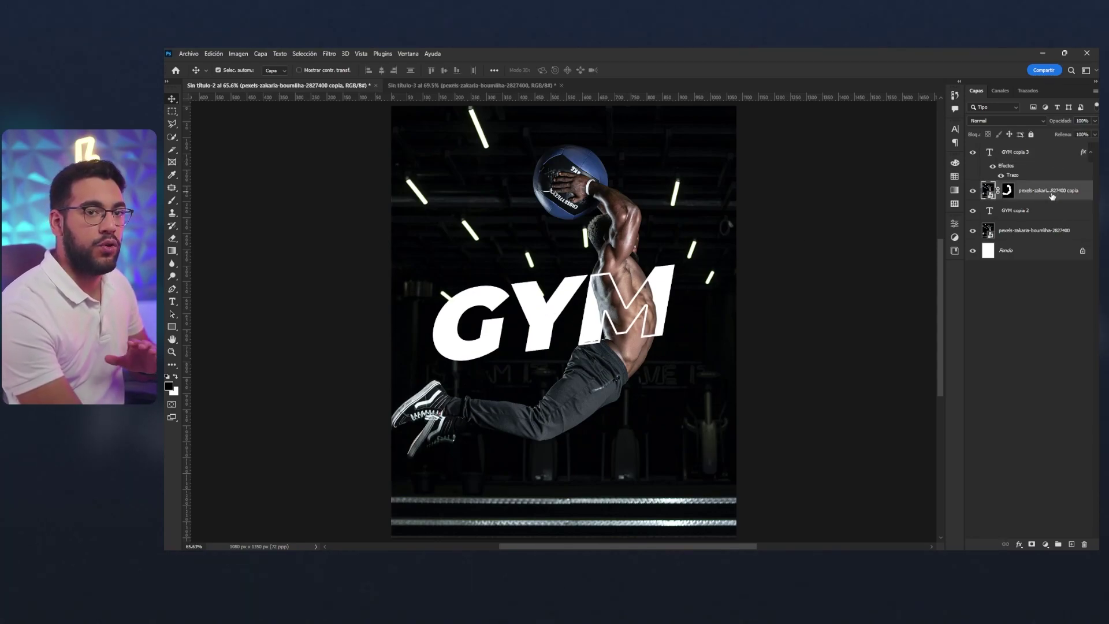
pyautogui.click(1031, 237)
pyautogui.click(1045, 192)
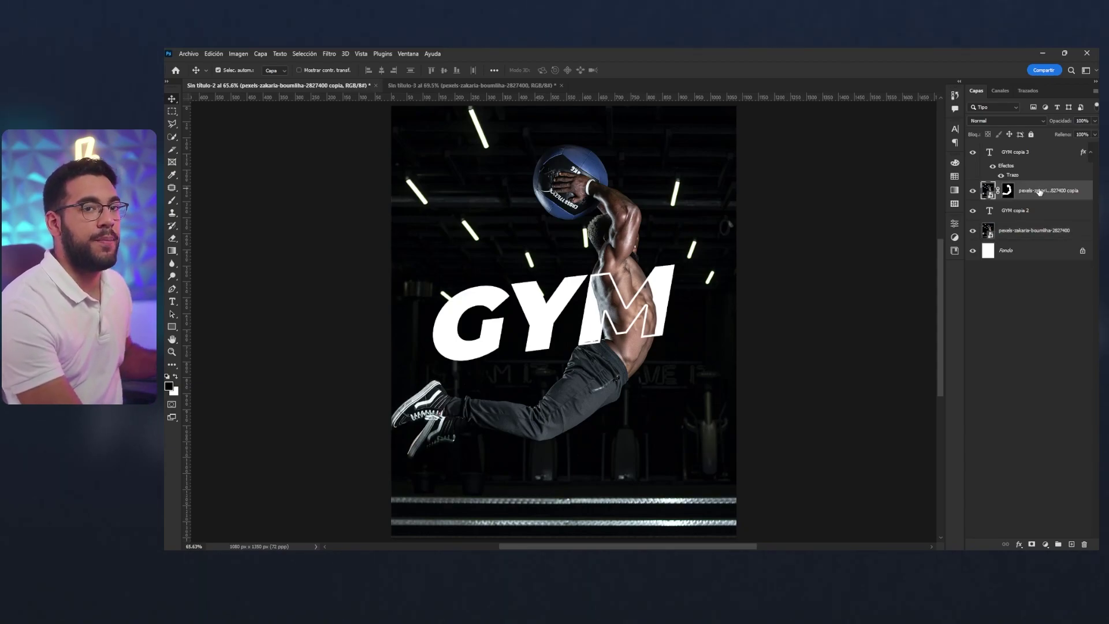
pyautogui.click(477, 85)
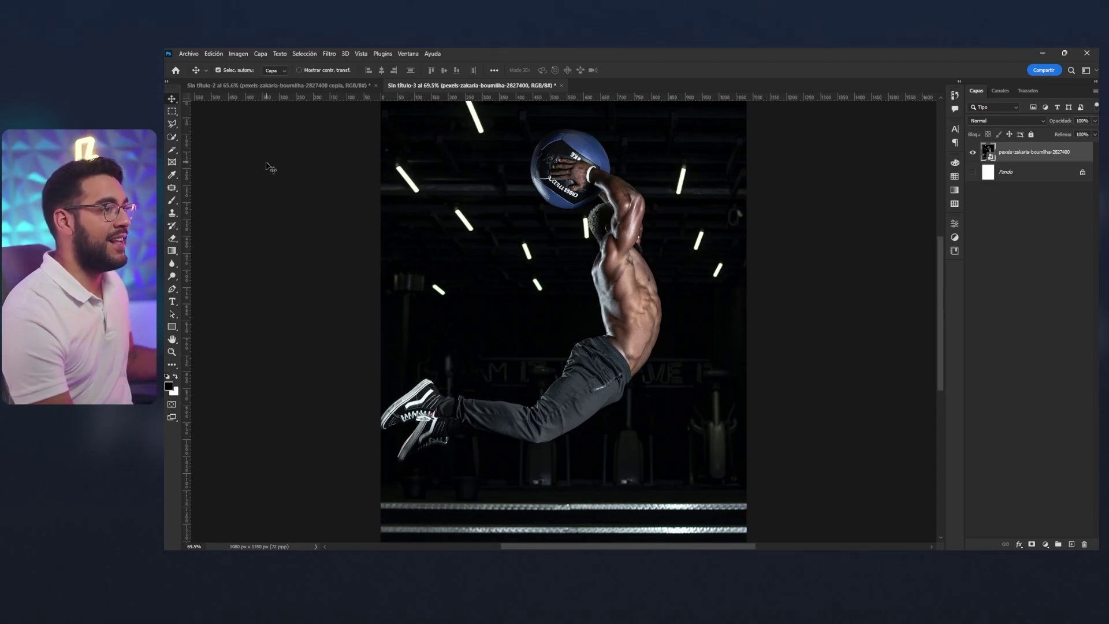
# Choose the Quick Selection tool from the selection tools group in the toolbar.
pyautogui.click(175, 136)
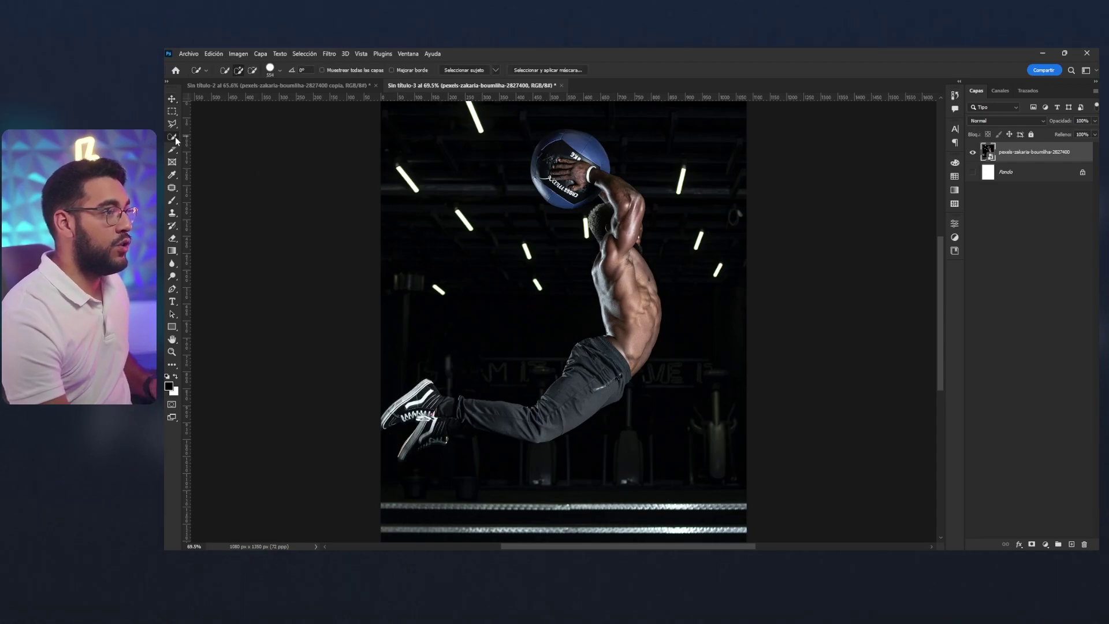
pyautogui.rightClick(175, 136)
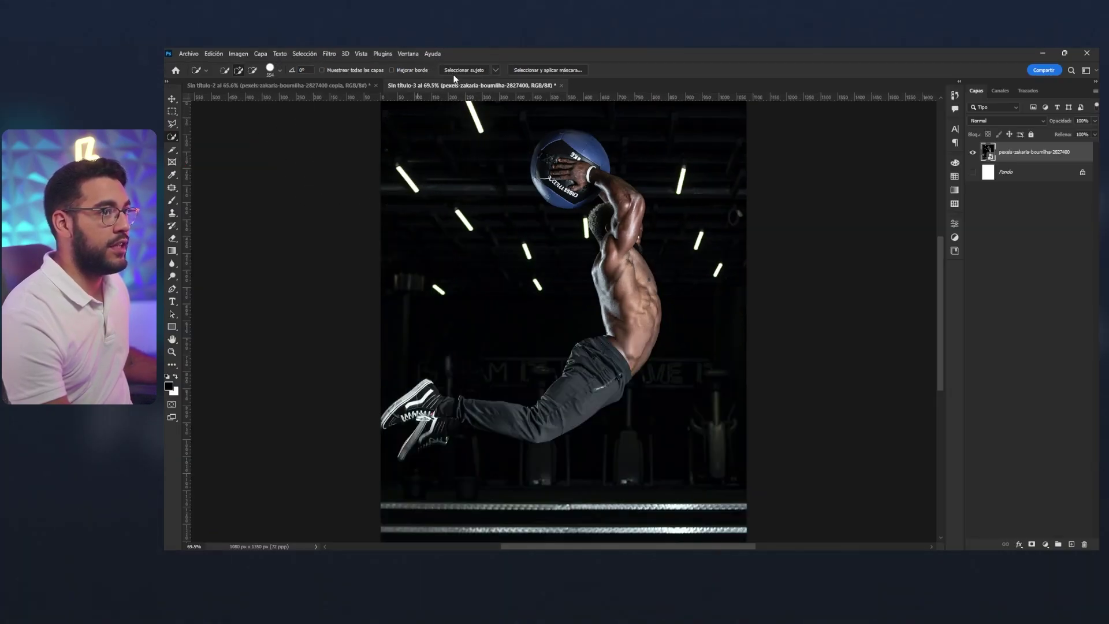
# Open Seleccionar y aplicar máscara on the athlete selection and zoom in on its edges.
pyautogui.click(524, 69)
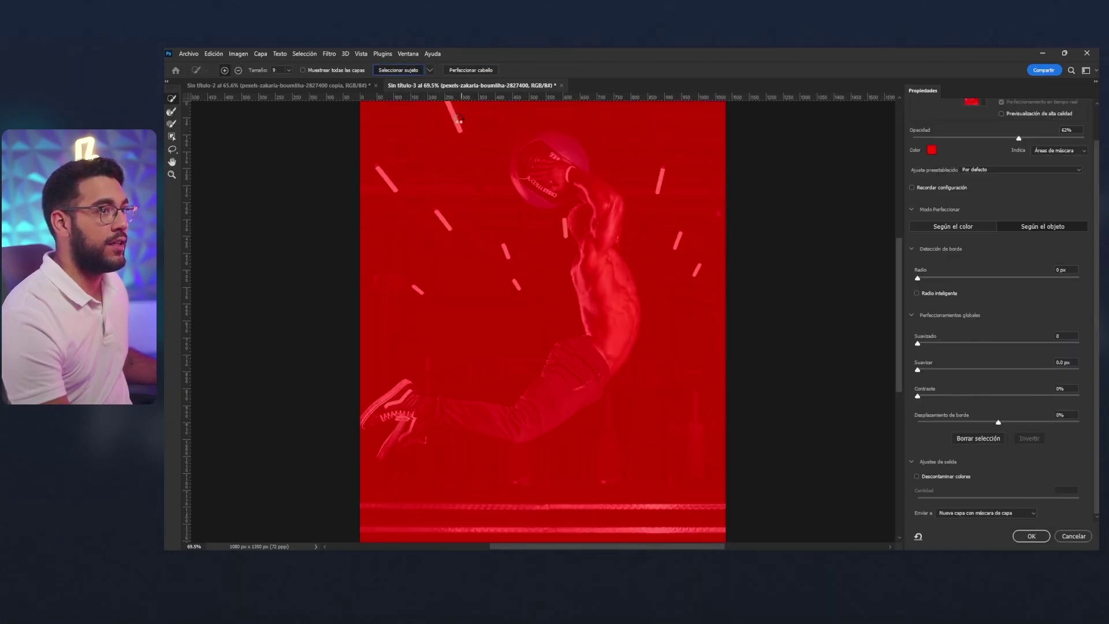
pyautogui.scroll(3, 566, 196)
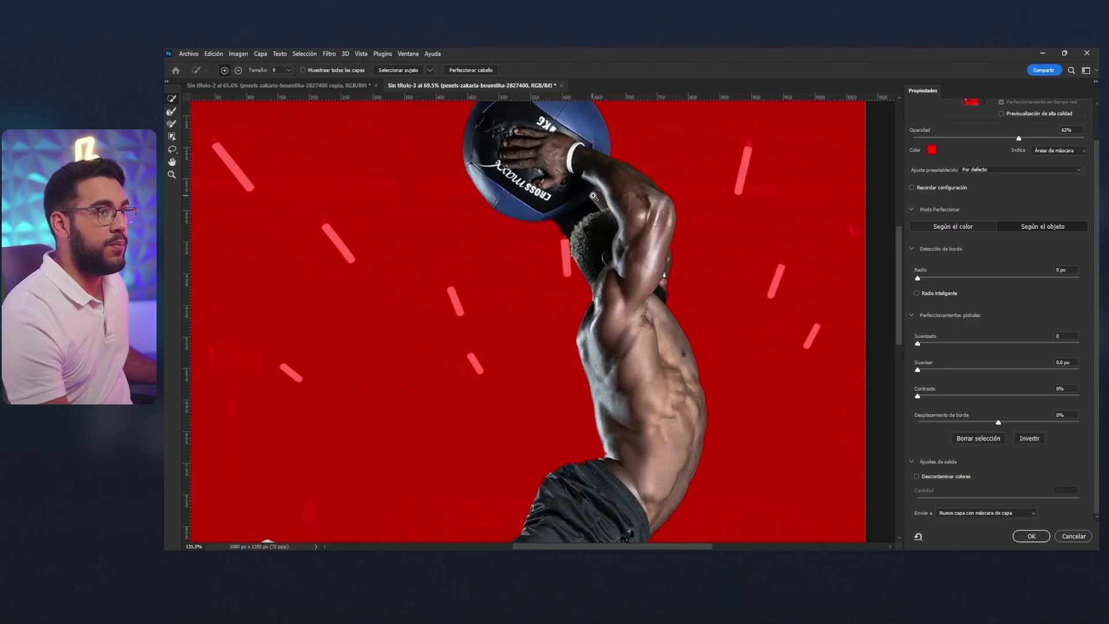
pyautogui.scroll(2, 583, 203)
pyautogui.scroll(1, 596, 208)
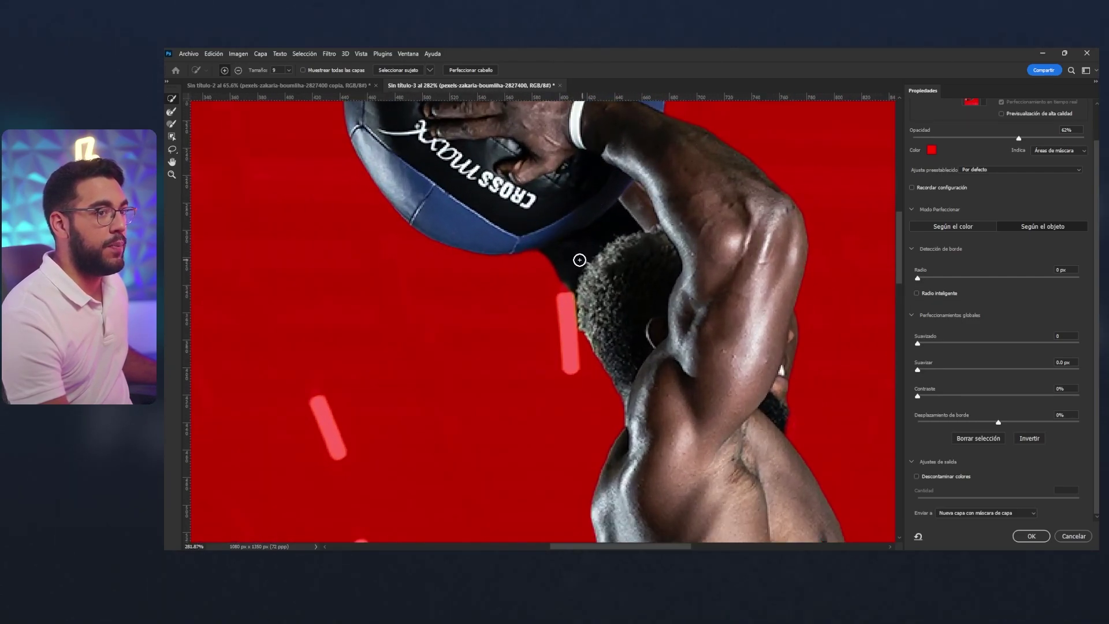
pyautogui.scroll(-5, 551, 253)
pyautogui.scroll(-1, 491, 243)
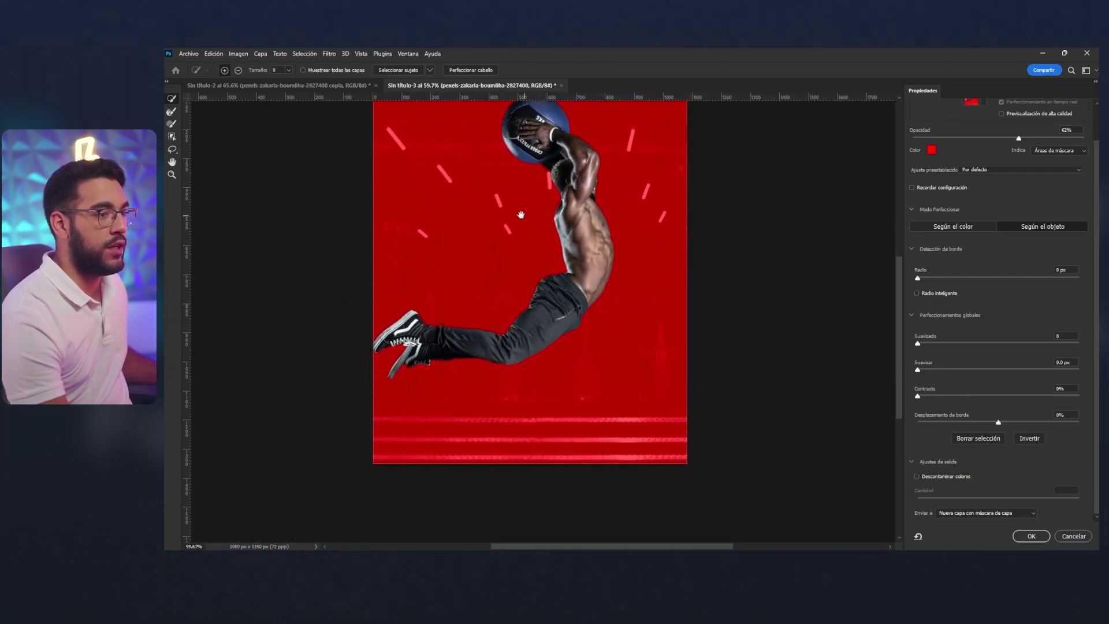
pyautogui.scroll(3, 433, 239)
pyautogui.scroll(-1, 458, 240)
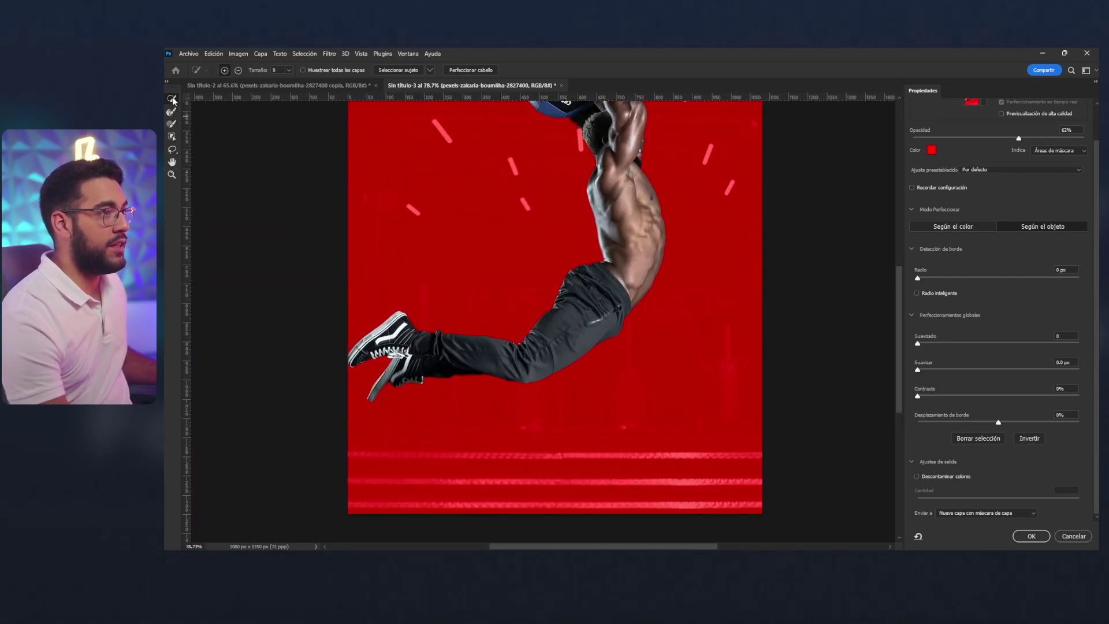
pyautogui.scroll(3, 407, 385)
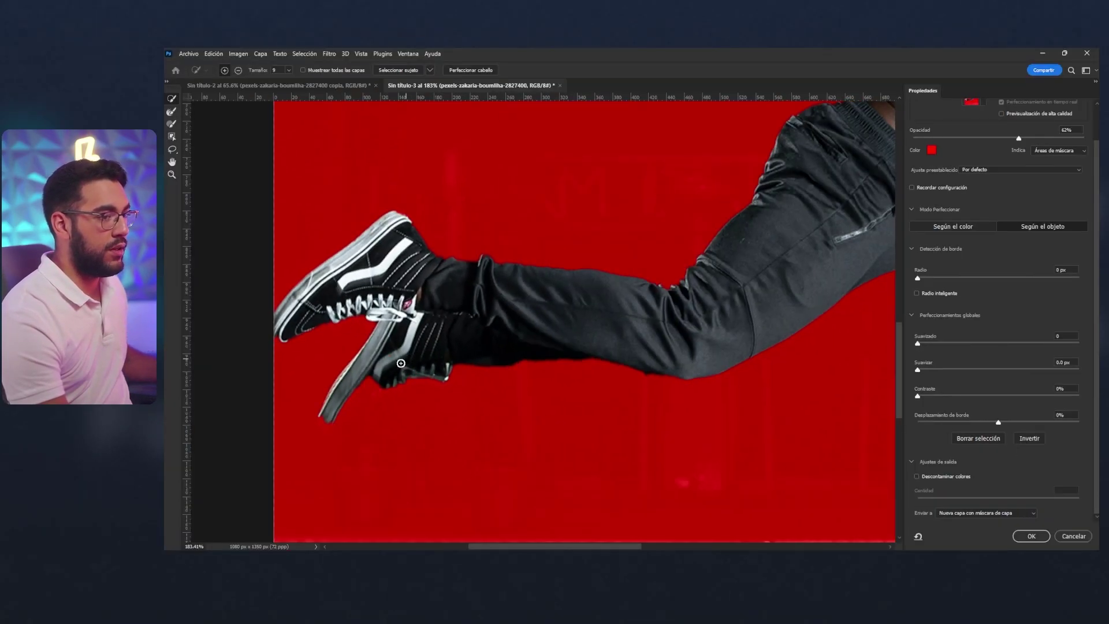
pyautogui.scroll(2, 341, 429)
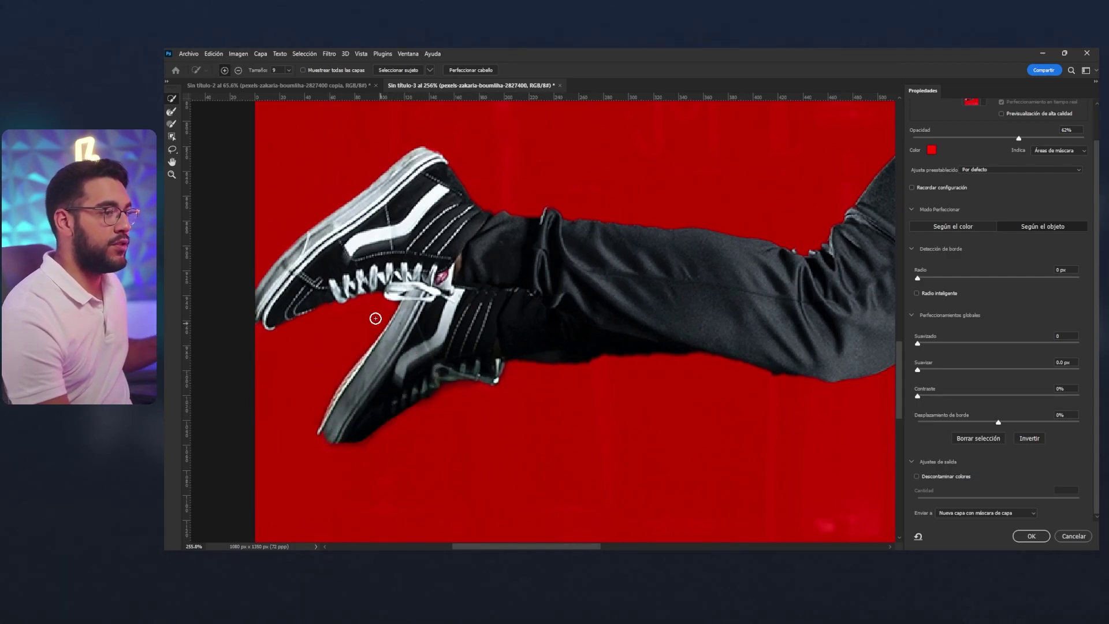
# Paint the dark patch beside the knee out of the selection, then resize the brush.
pyautogui.moveTo(563, 342)
pyautogui.mouseDown()
pyautogui.moveTo(630, 312)
pyautogui.moveTo(571, 317)
pyautogui.moveTo(618, 314)
pyautogui.moveTo(555, 332)
pyautogui.moveTo(604, 369)
pyautogui.mouseUp()
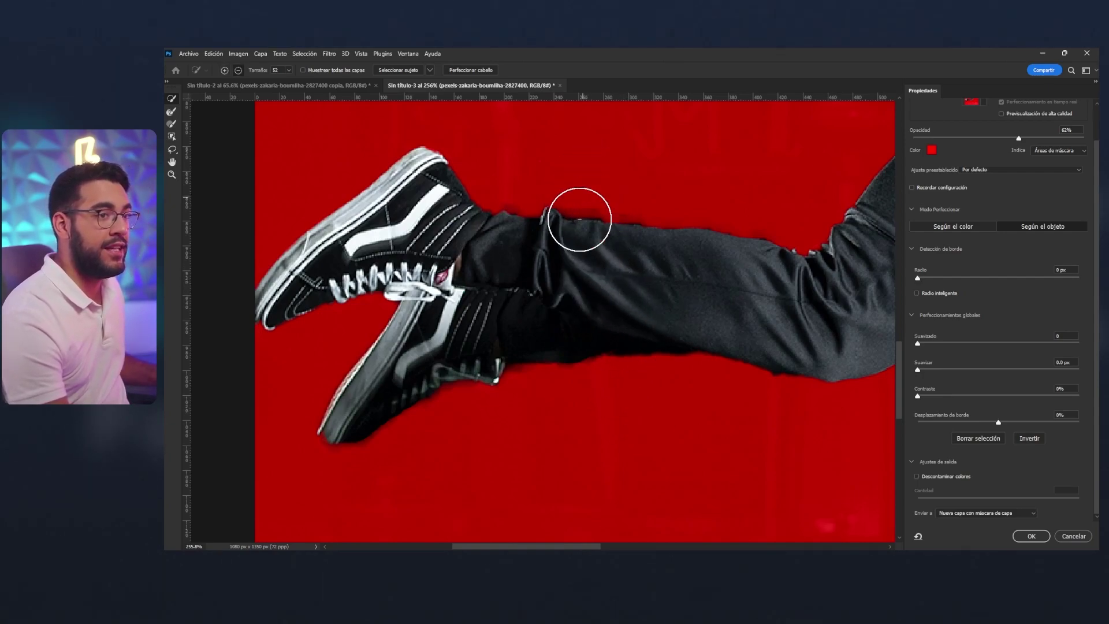
pyautogui.moveTo(553, 286)
pyautogui.mouseDown()
pyautogui.moveTo(628, 286)
pyautogui.moveTo(559, 296)
pyautogui.moveTo(549, 275)
pyautogui.mouseUp()
pyautogui.moveTo(669, 225); pyautogui.dragTo(565, 329)
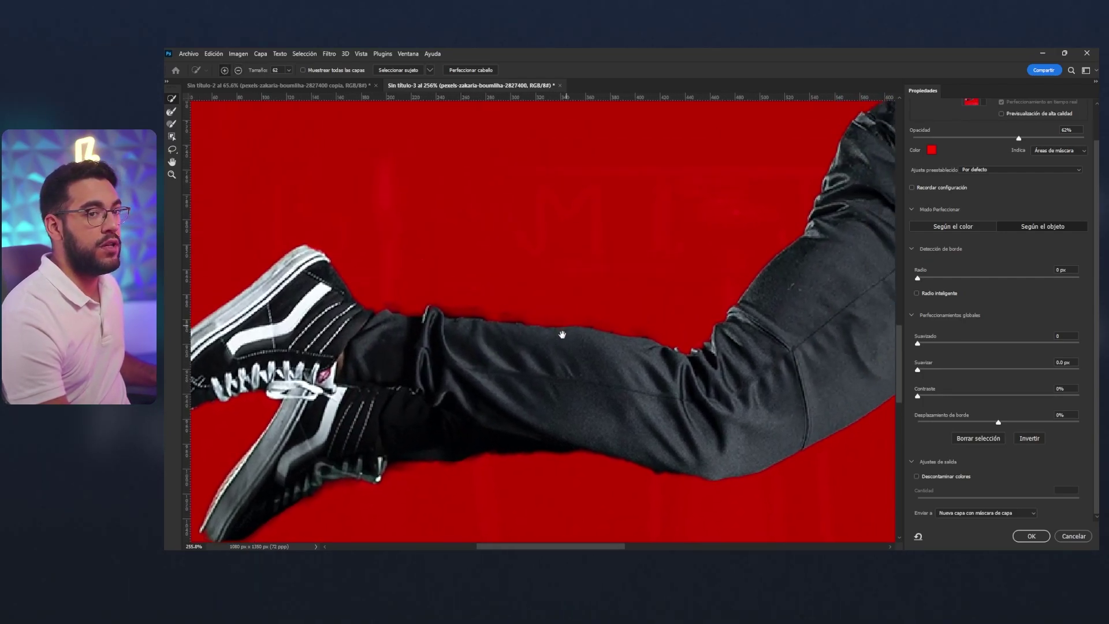
pyautogui.moveTo(602, 228); pyautogui.dragTo(651, 362)
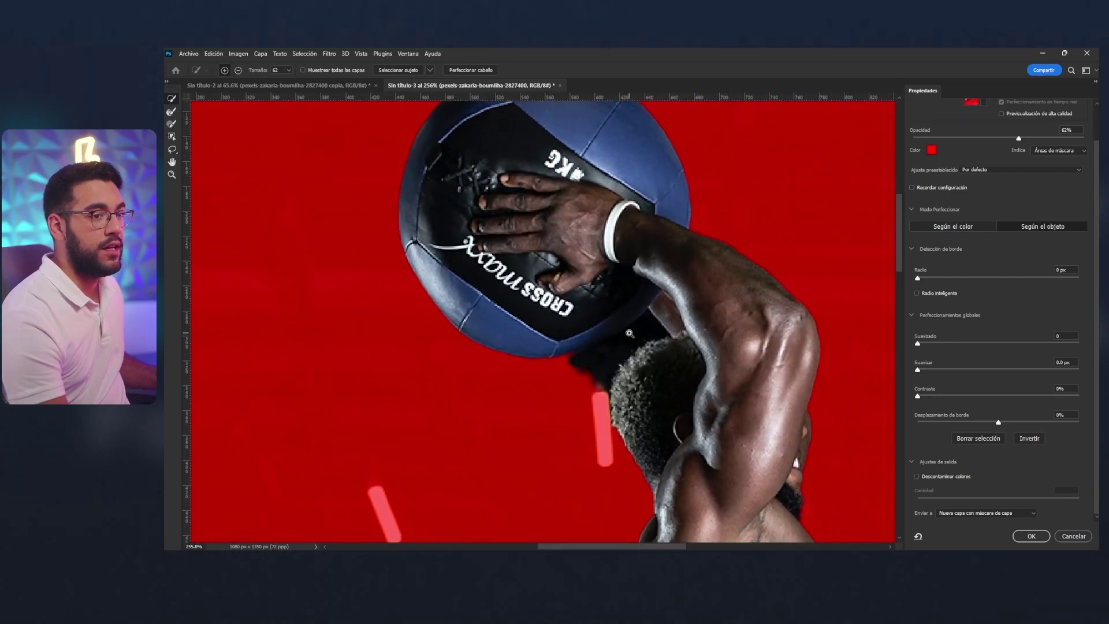
# Mask out the dark areas above the hair and at the ball's edge, refining the hair-shoulder edge.
pyautogui.scroll(2, 577, 355)
pyautogui.scroll(2, 572, 350)
pyautogui.scroll(1, 566, 347)
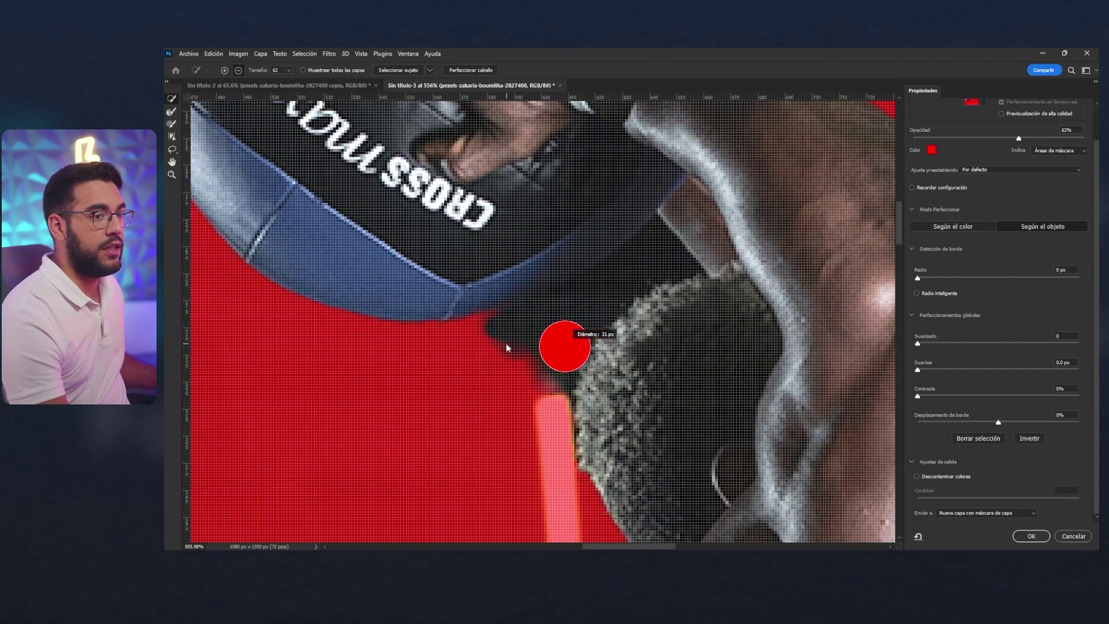
pyautogui.moveTo(520, 362); pyautogui.dragTo(629, 279)
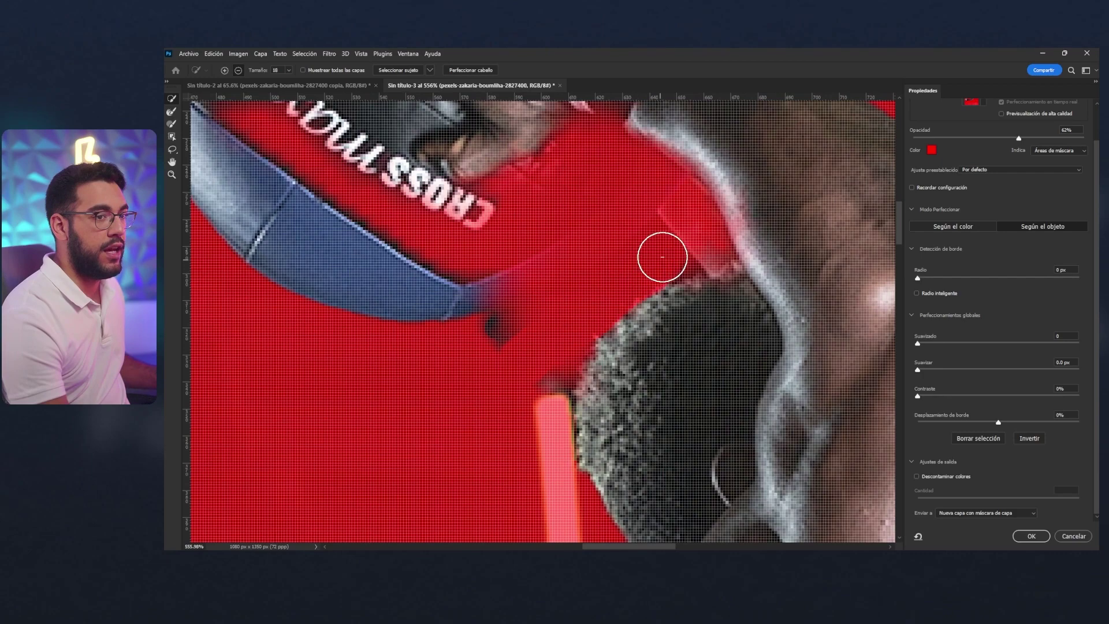
pyautogui.moveTo(500, 327); pyautogui.dragTo(540, 392)
pyautogui.moveTo(647, 355)
pyautogui.mouseDown()
pyautogui.moveTo(636, 148)
pyautogui.moveTo(606, 255)
pyautogui.moveTo(371, 367)
pyautogui.moveTo(472, 360)
pyautogui.mouseUp()
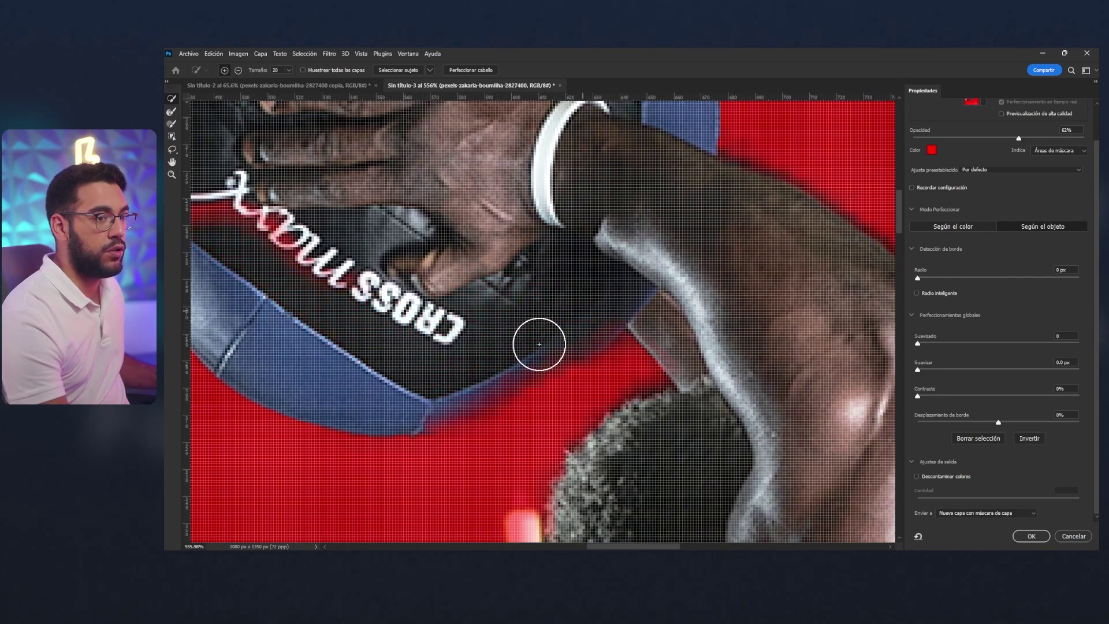
pyautogui.scroll(-10, 409, 403)
pyautogui.scroll(6, 394, 288)
# Restore the ball's lettering to the selection and check the ball, arm and torso edges.
pyautogui.moveTo(394, 289); pyautogui.dragTo(352, 271)
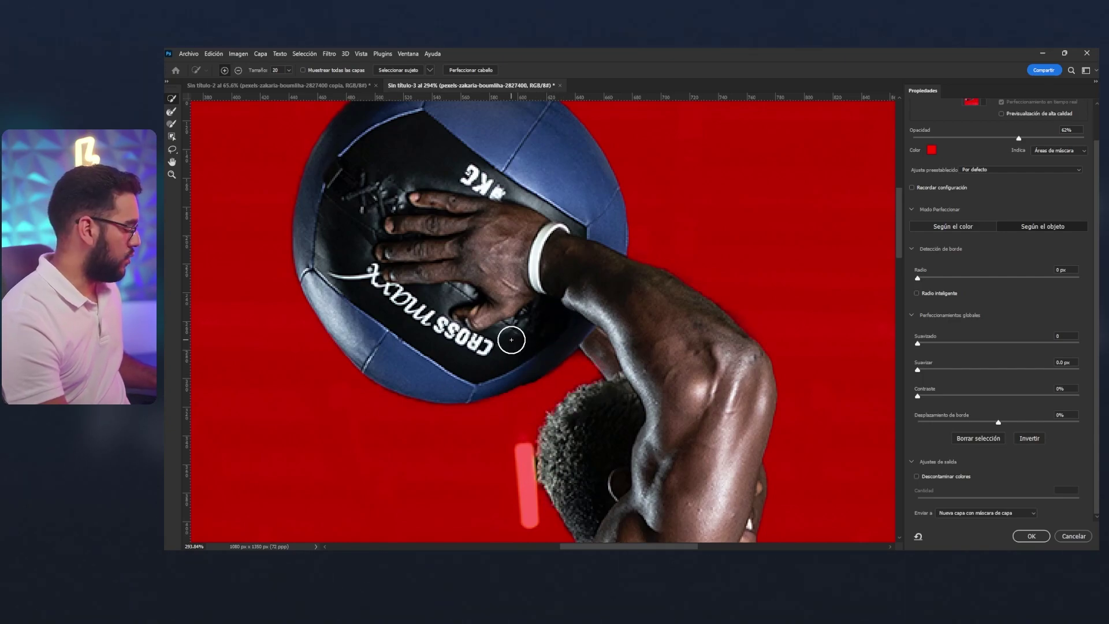
pyautogui.scroll(-5, 511, 340)
pyautogui.scroll(4, 505, 318)
pyautogui.scroll(-2, 505, 315)
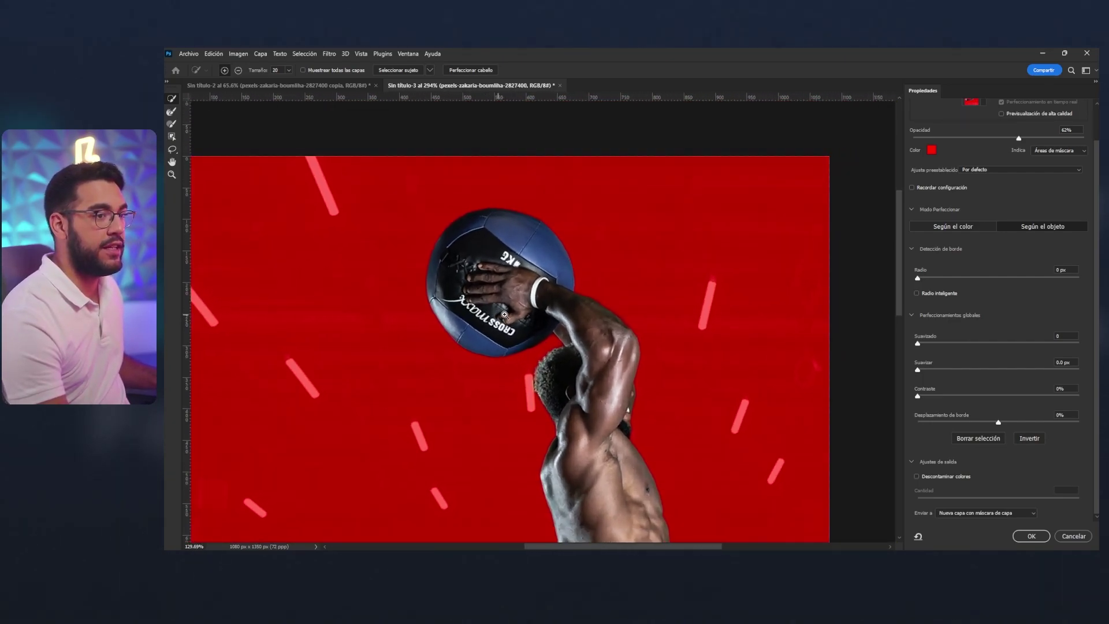
pyautogui.scroll(2, 504, 314)
pyautogui.scroll(3, 527, 310)
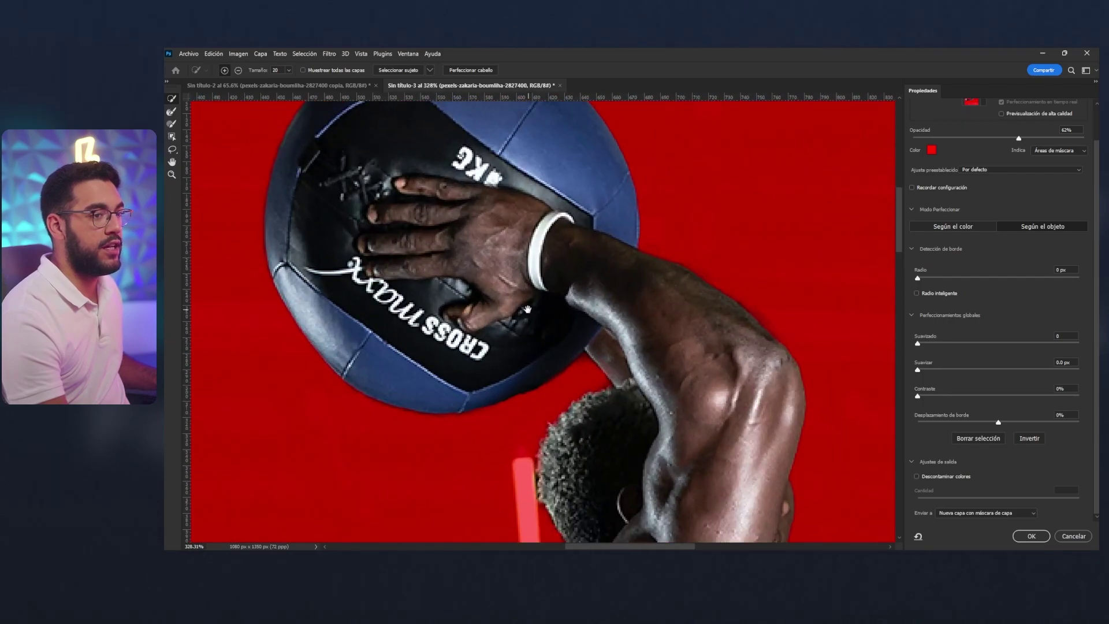
pyautogui.moveTo(527, 310)
pyautogui.mouseDown()
pyautogui.moveTo(570, 413)
pyautogui.moveTo(585, 334)
pyautogui.mouseUp()
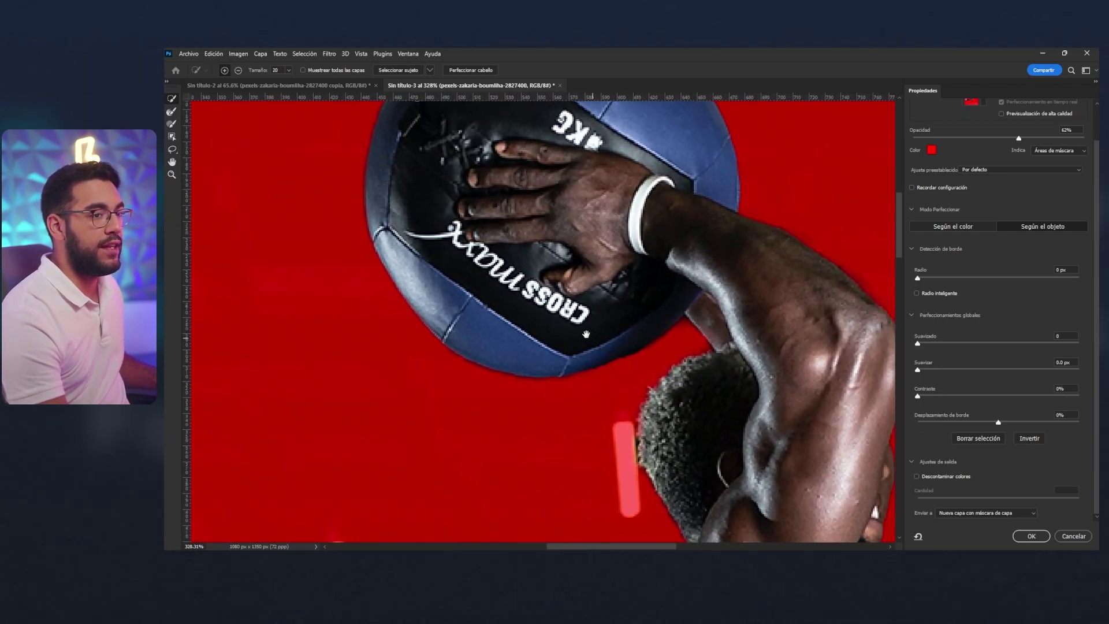
pyautogui.moveTo(465, 290); pyautogui.dragTo(628, 374)
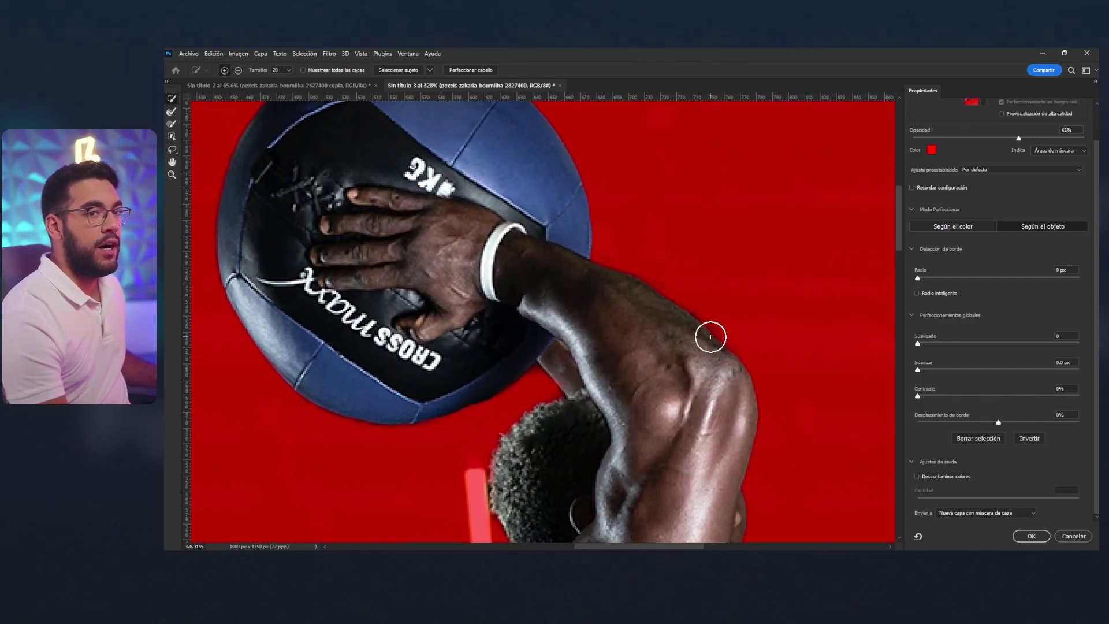
pyautogui.scroll(-3, 653, 290)
pyautogui.scroll(-1, 653, 290)
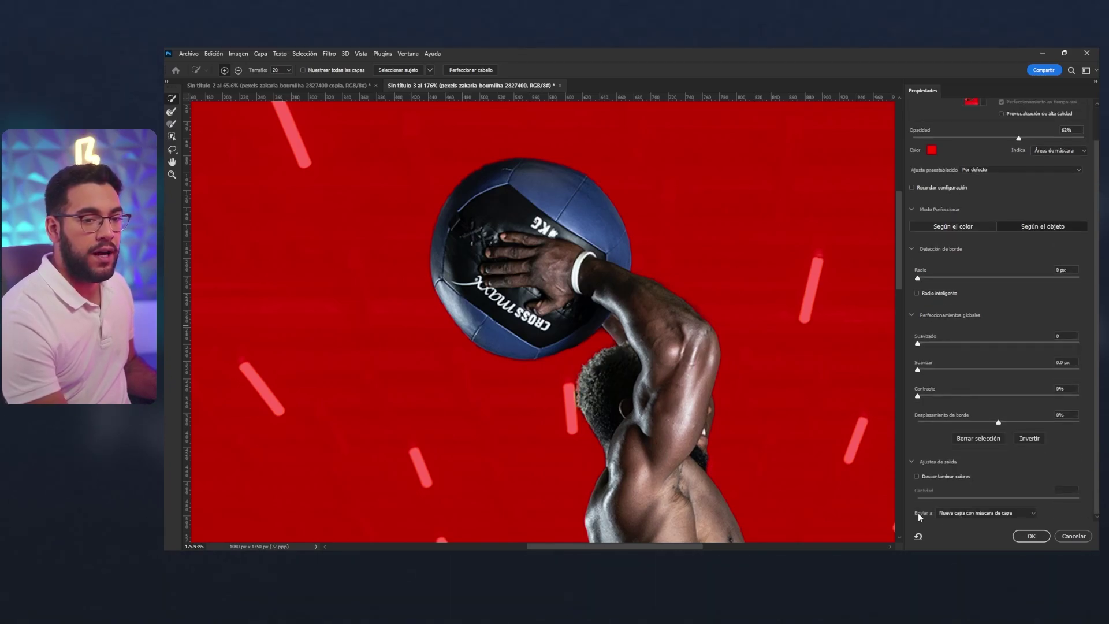
# Output the refined athlete selection to a New Layer with Layer Mask and confirm.
pyautogui.click(947, 514)
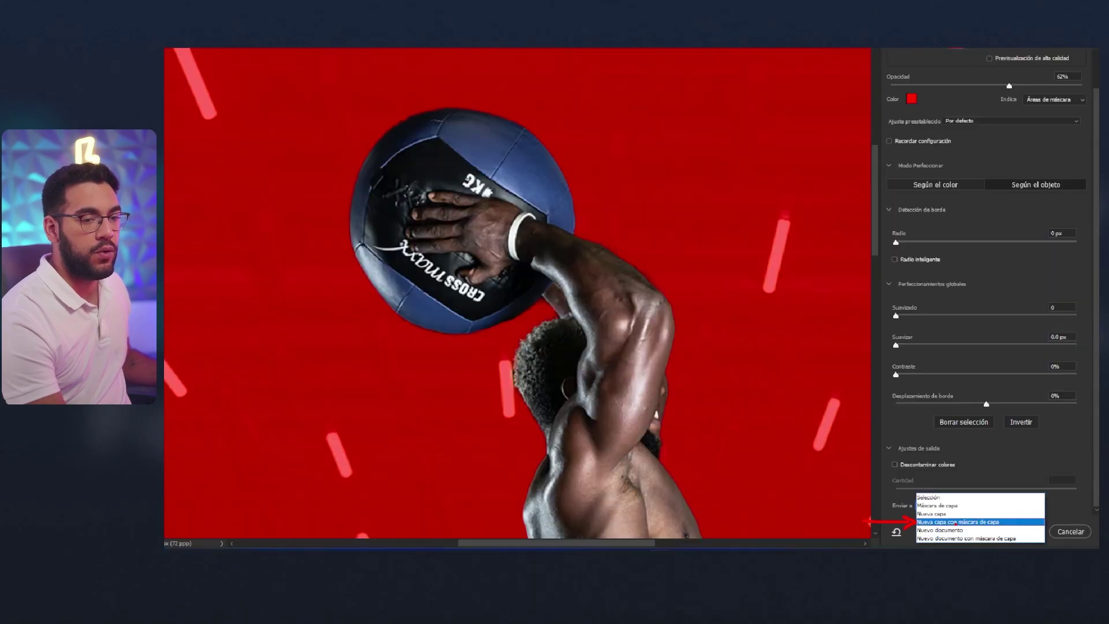
pyautogui.click(961, 528)
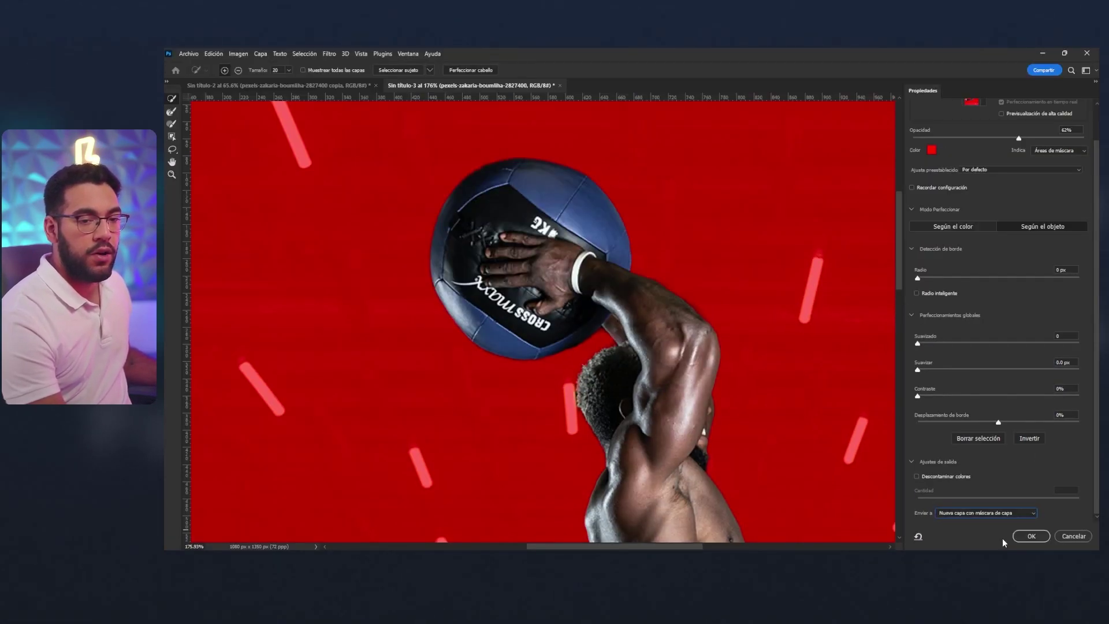
pyautogui.click(1032, 536)
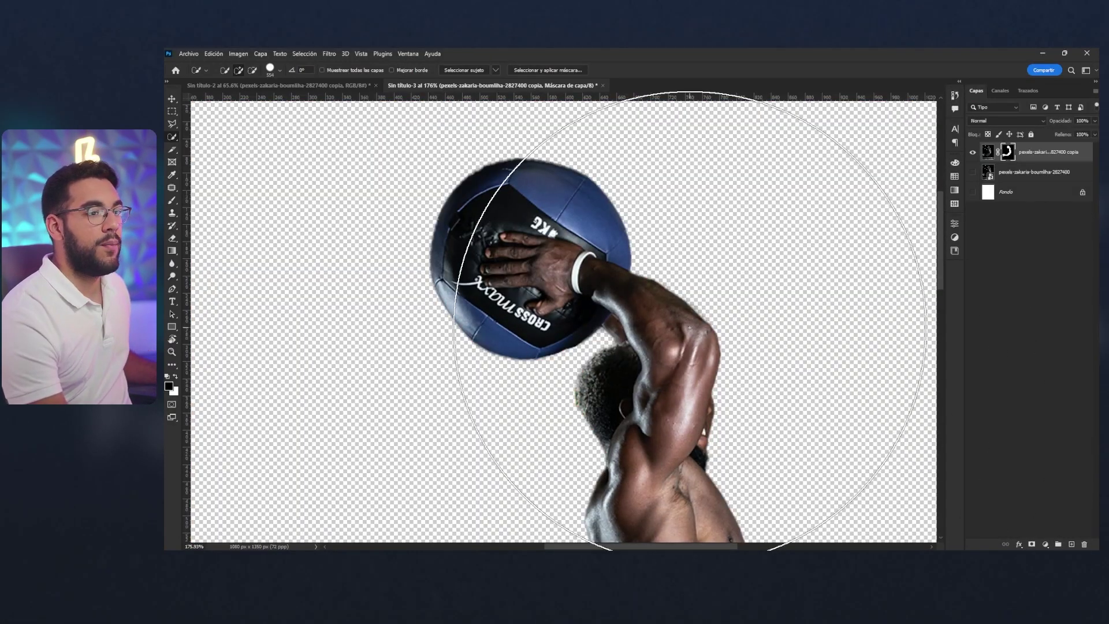
pyautogui.scroll(-5, 704, 383)
# Make the original gym photo layer visible again beneath the athlete cutout.
pyautogui.moveTo(704, 383); pyautogui.dragTo(689, 304)
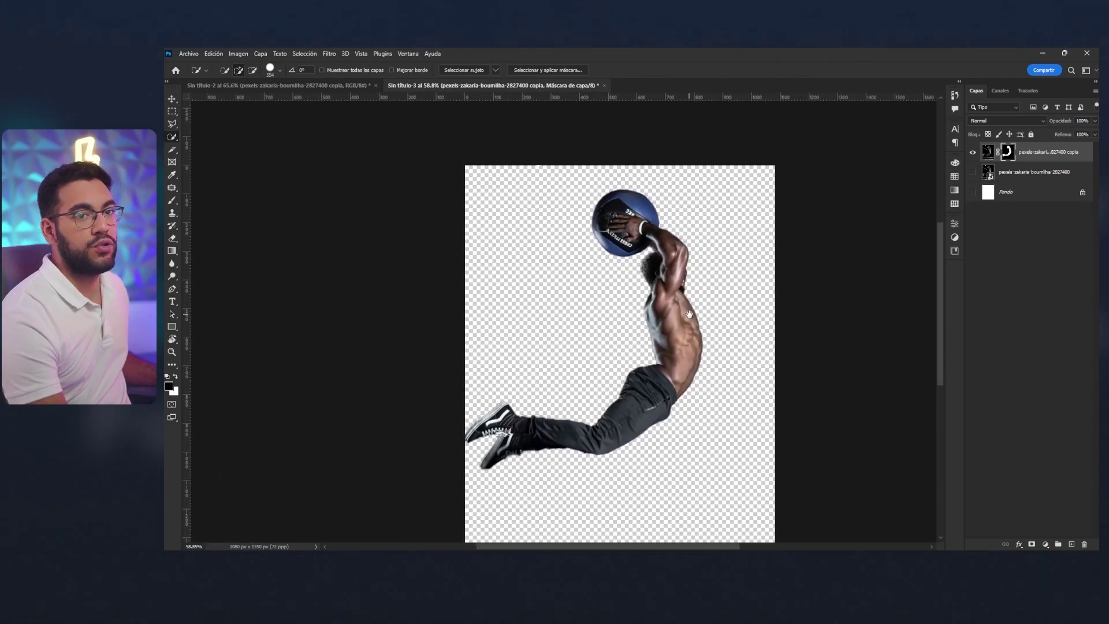
pyautogui.click(986, 177)
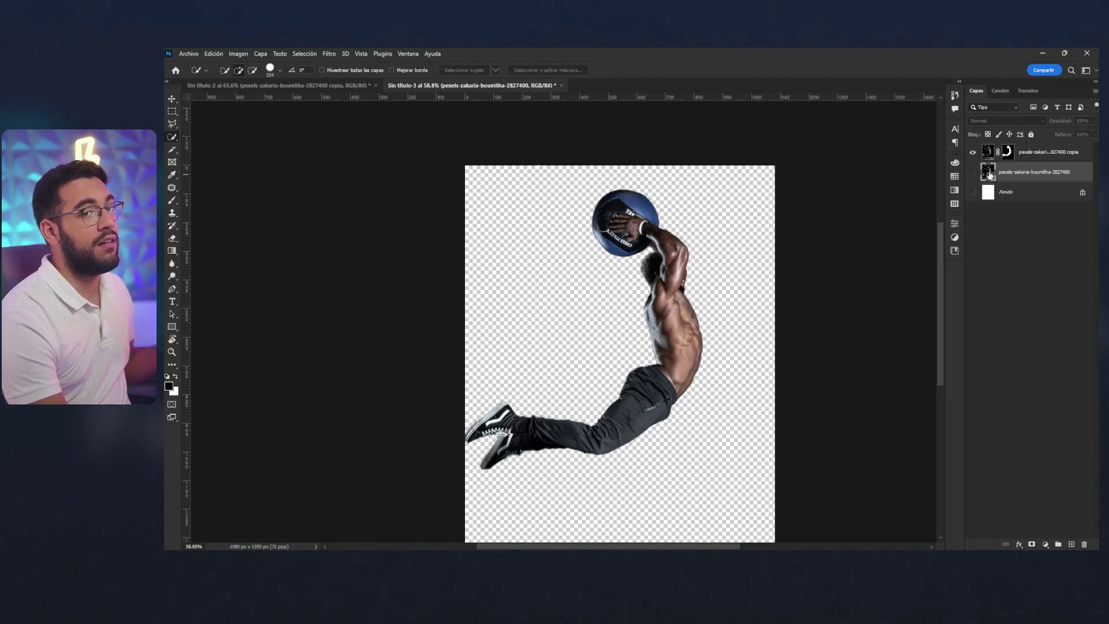
pyautogui.click(973, 172)
pyautogui.press('v')
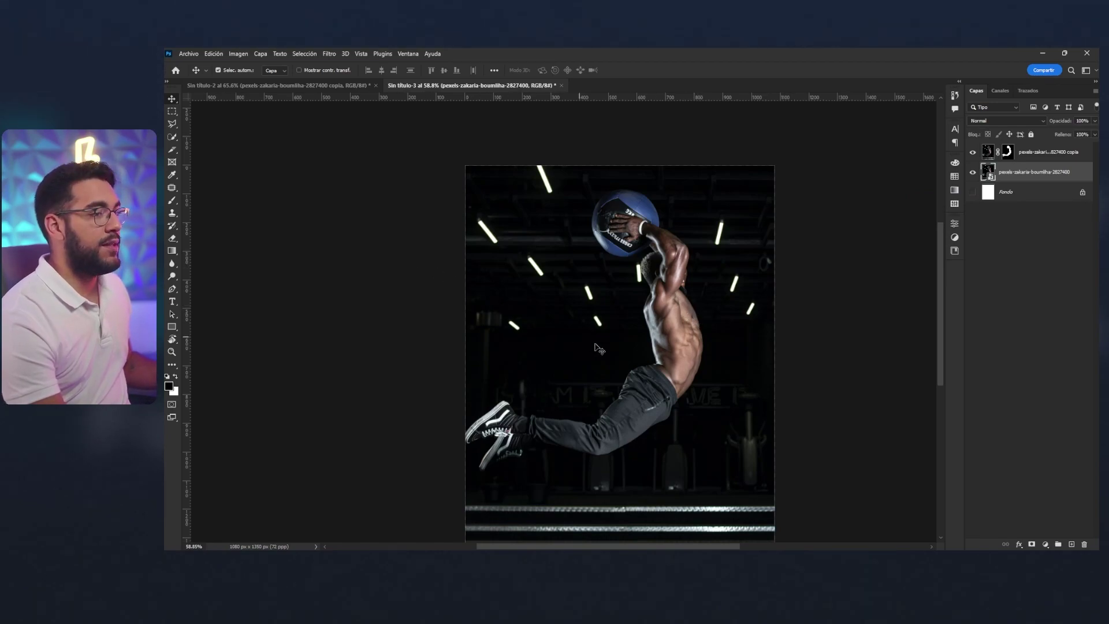
# Add the text 'GYM' on the poster and commit it as the gym text layer.
pyautogui.press('t')
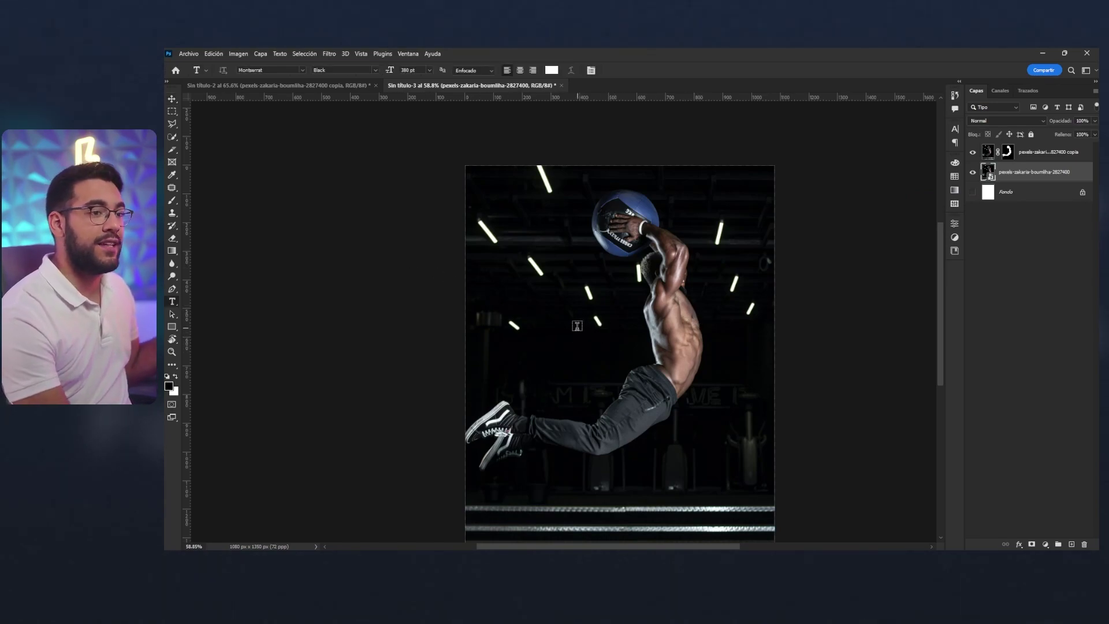
pyautogui.click(513, 305)
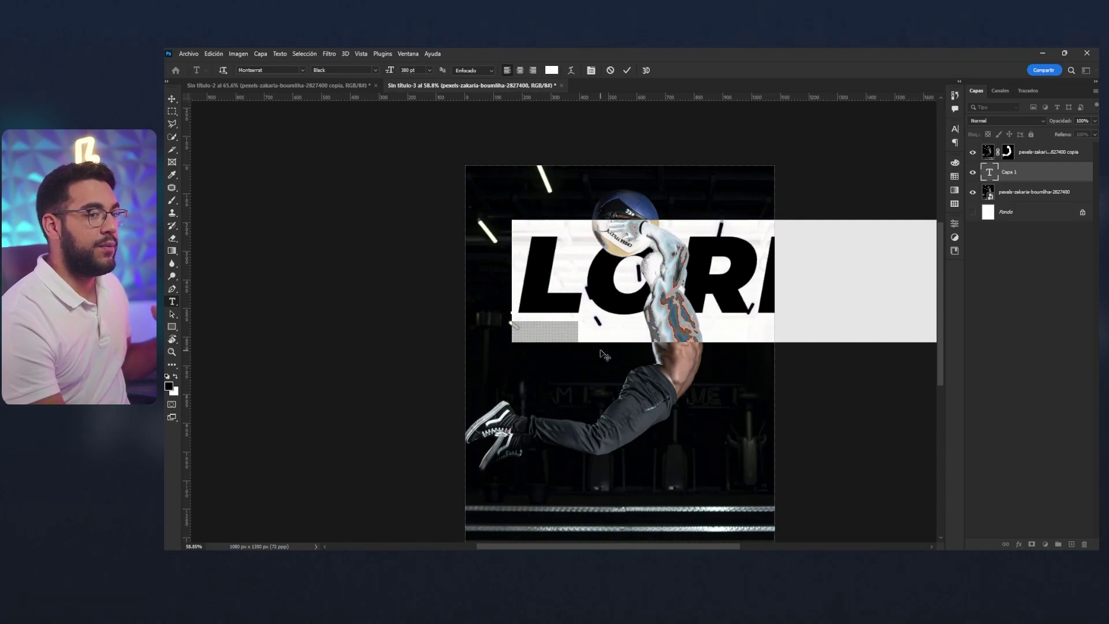
pyautogui.write('G')
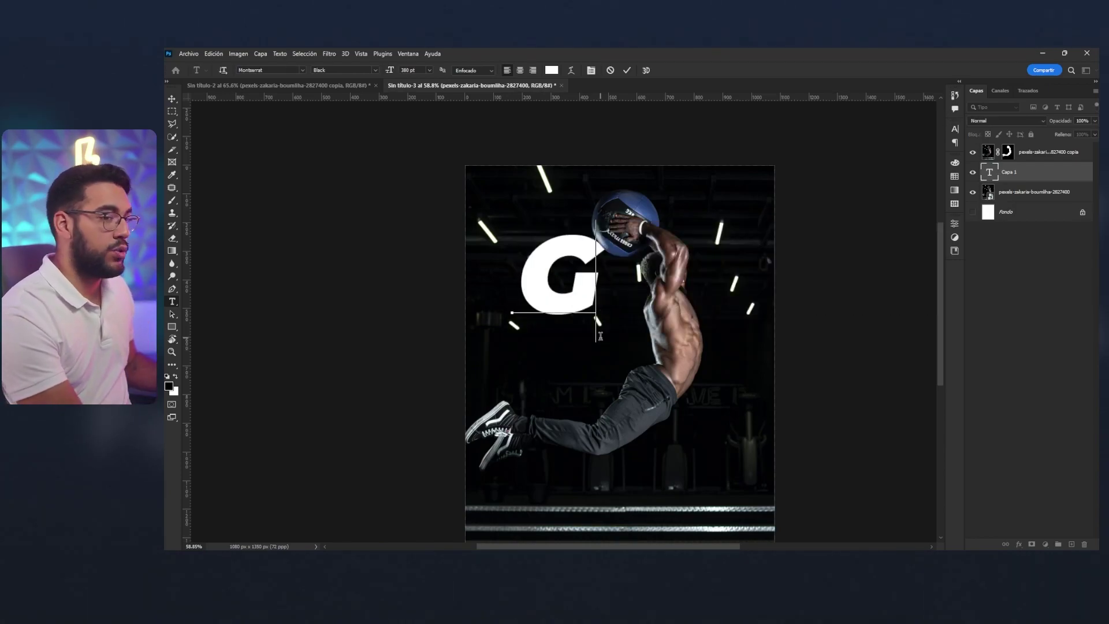
pyautogui.write('YM')
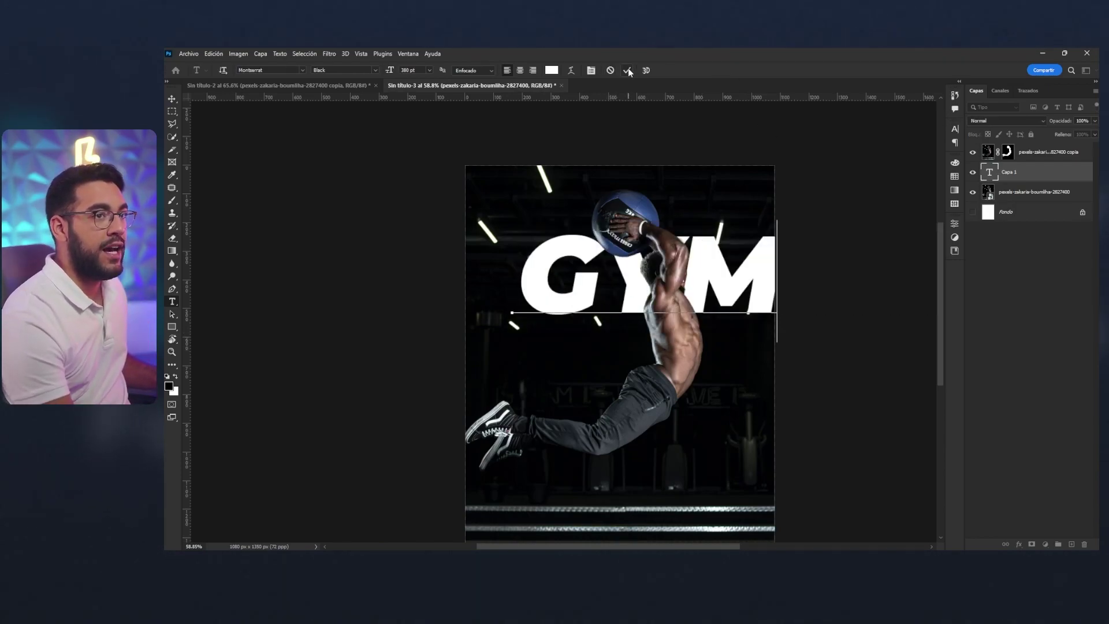
pyautogui.click(628, 71)
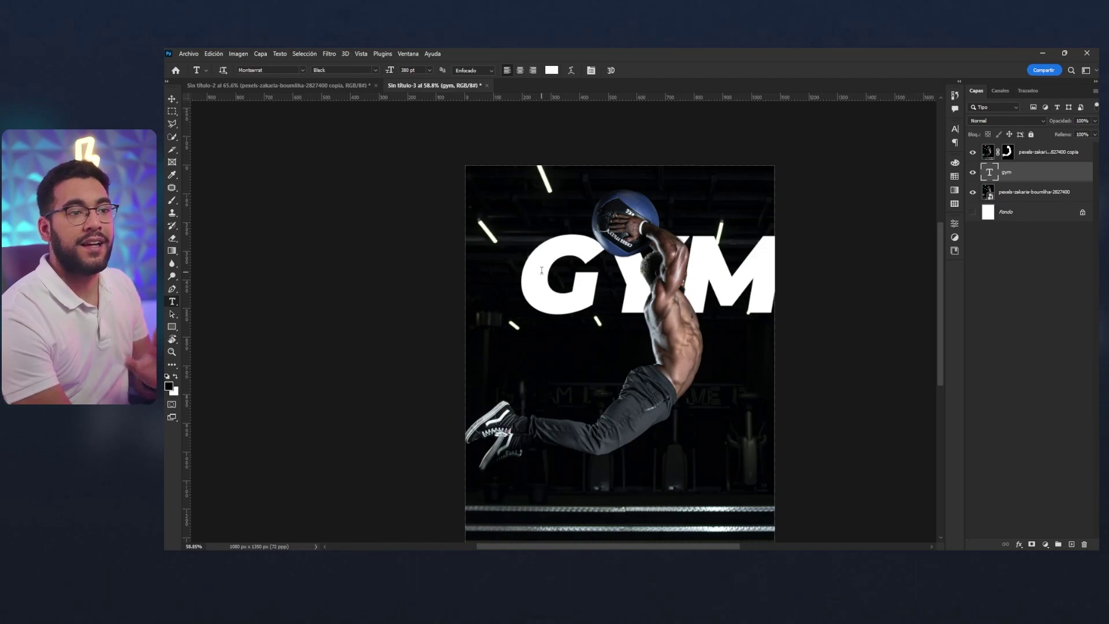
# Move the GYM text lower-left and Alt-duplicate it as 'gym copia' above the athlete layer.
pyautogui.press('v')
pyautogui.moveTo(533, 284); pyautogui.dragTo(500, 345)
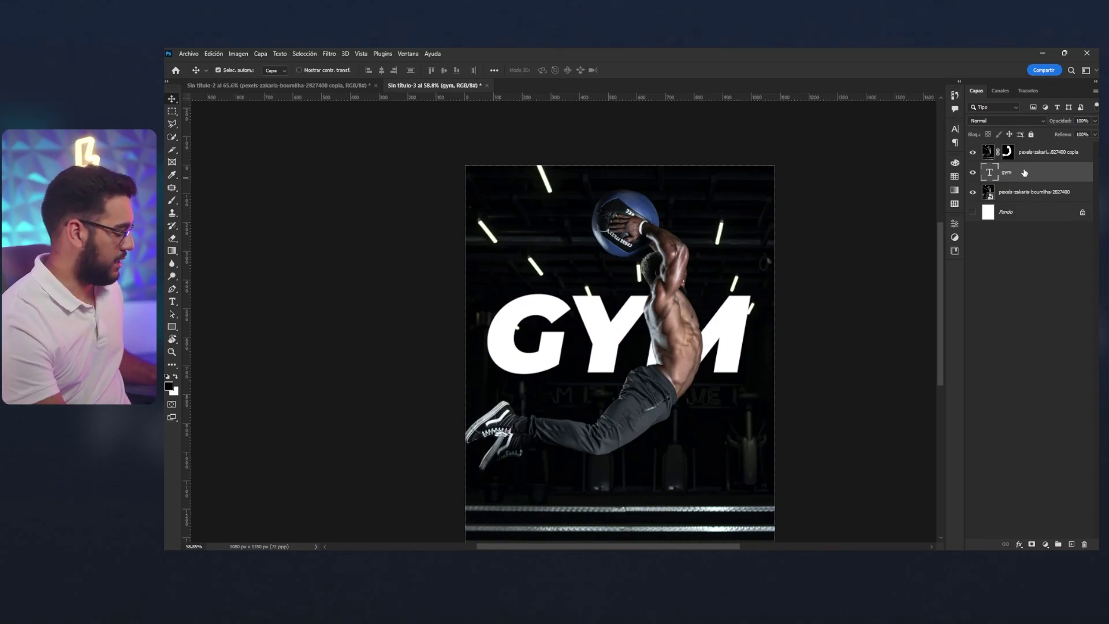
pyautogui.moveTo(1028, 176)
pyautogui.mouseDown()
pyautogui.moveTo(1046, 148)
pyautogui.moveTo(1028, 148)
pyautogui.mouseUp()
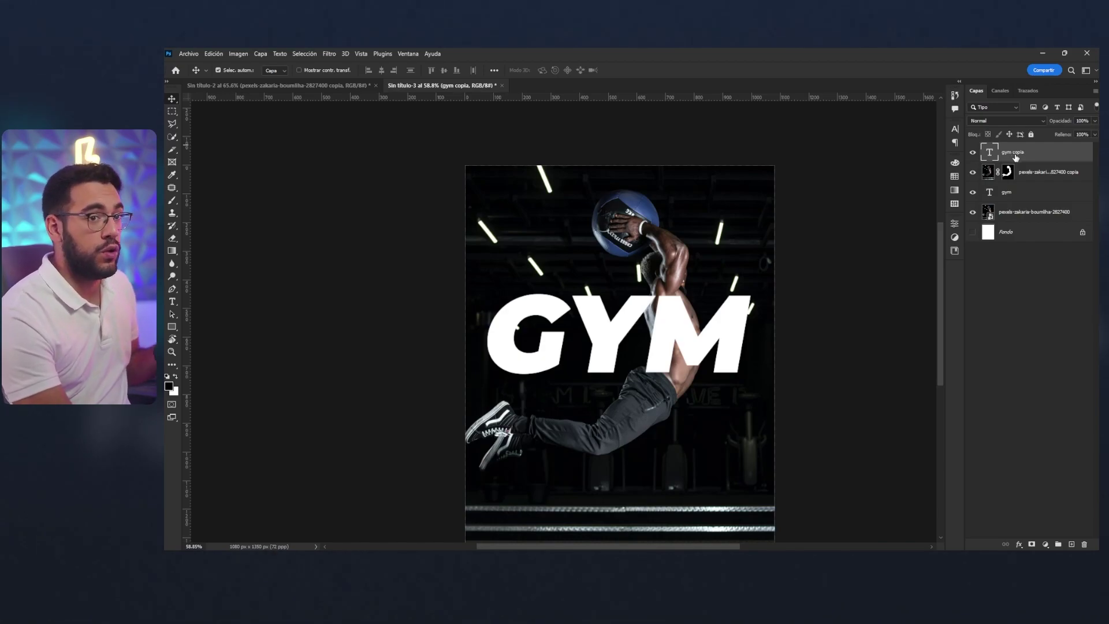
# Open Blending Options for the gym copia layer from its context menu.
pyautogui.rightClick(1026, 155)
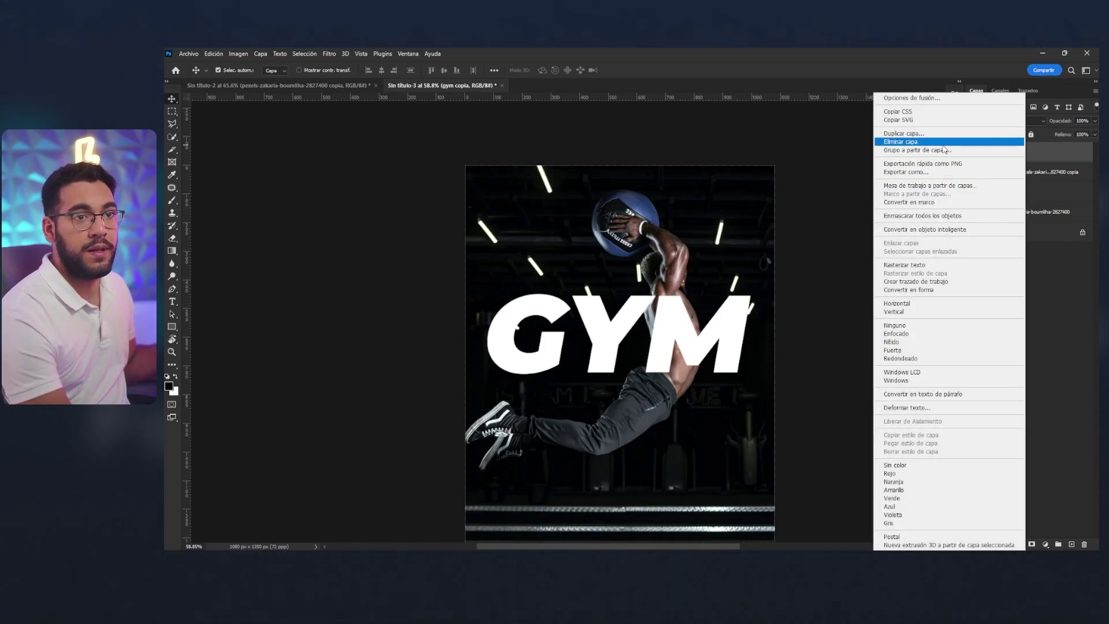
pyautogui.click(824, 163)
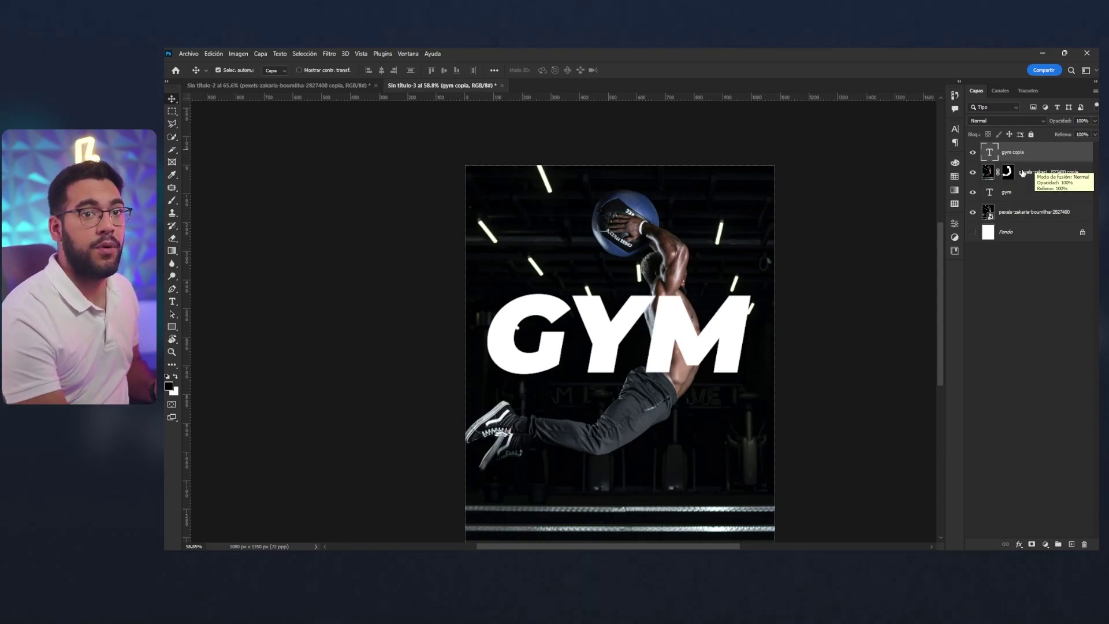
pyautogui.rightClick(1048, 153)
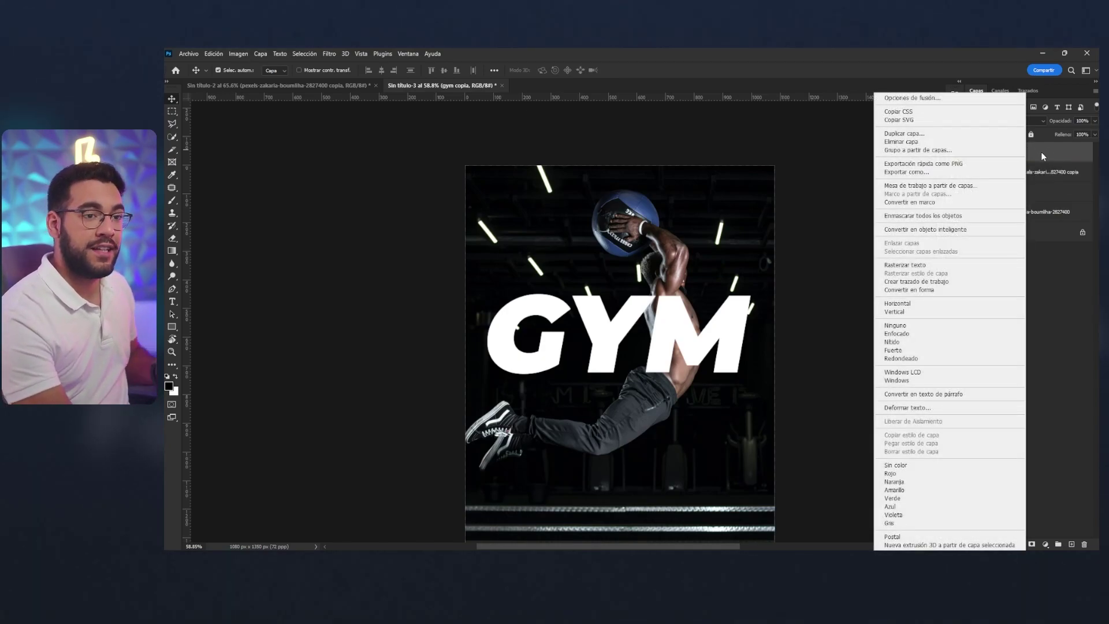
pyautogui.click(966, 99)
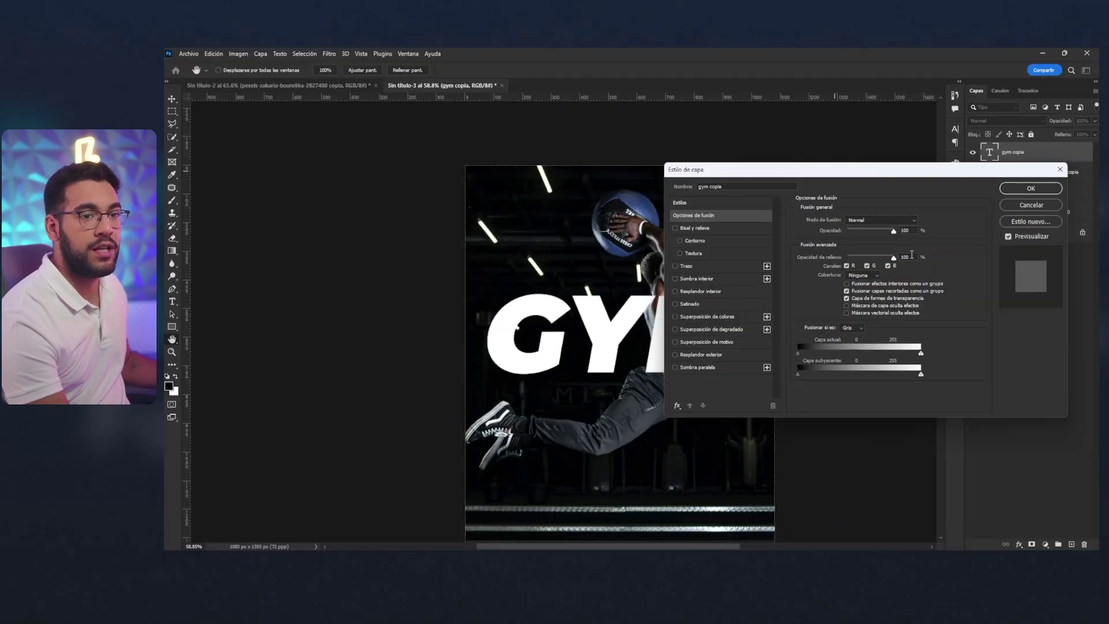
# Give gym copia a 3 px white inside stroke with 0% fill, then nudge the outline up.
pyautogui.click(674, 265)
pyautogui.click(693, 268)
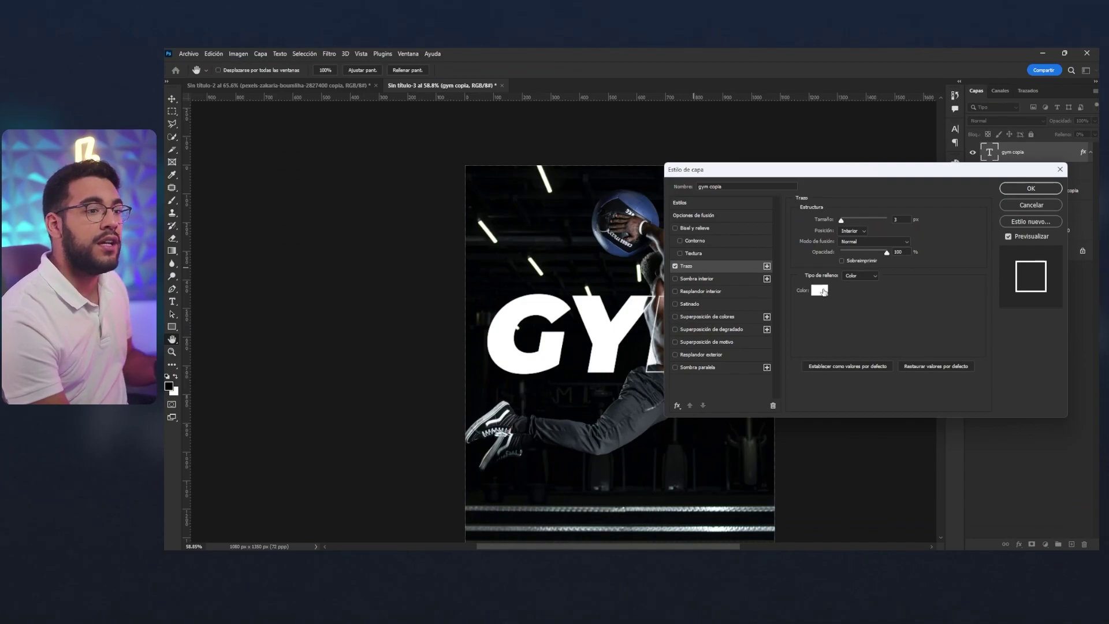
pyautogui.click(823, 291)
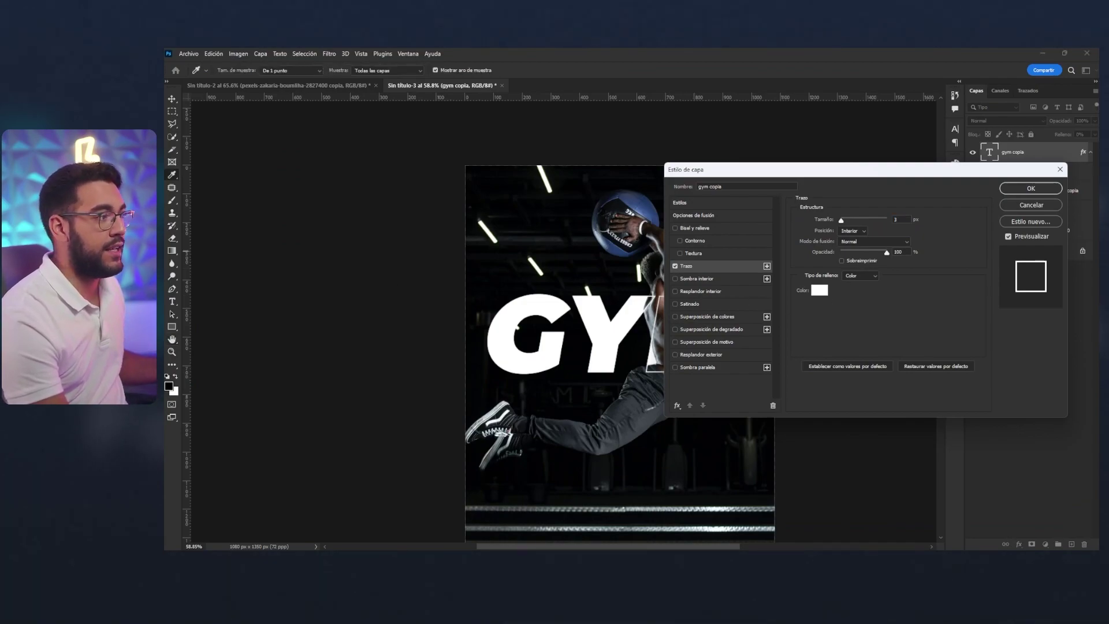
pyautogui.moveTo(350, 226); pyautogui.dragTo(647, 218)
pyautogui.click(598, 222)
pyautogui.moveTo(599, 189)
pyautogui.mouseDown()
pyautogui.moveTo(865, 177)
pyautogui.moveTo(835, 179)
pyautogui.mouseUp()
pyautogui.click(909, 228)
pyautogui.click(983, 196)
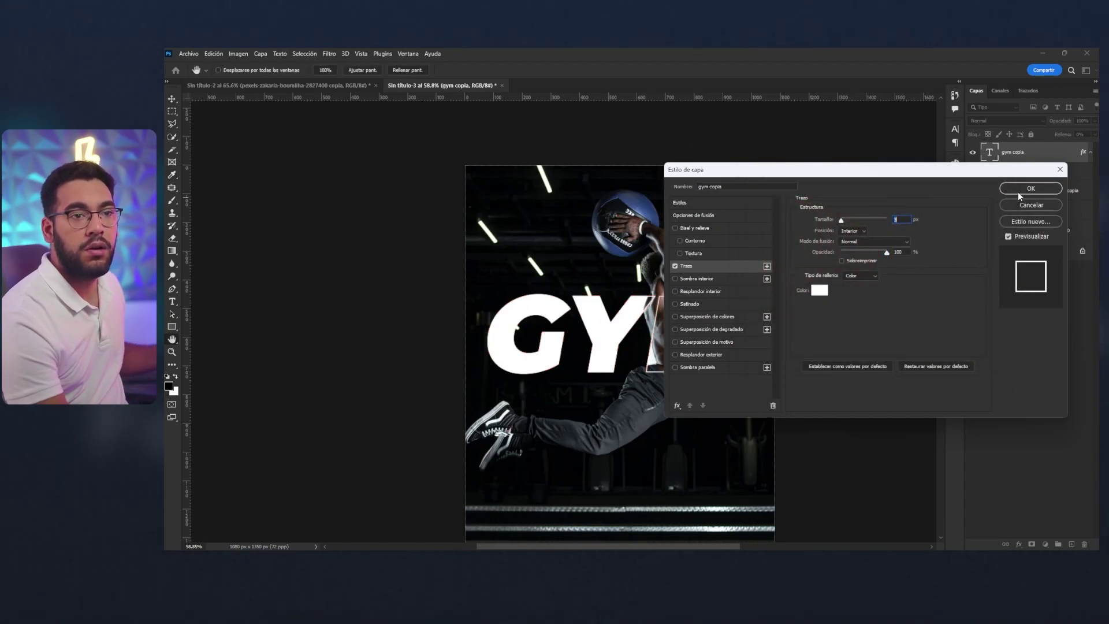
pyautogui.click(1020, 194)
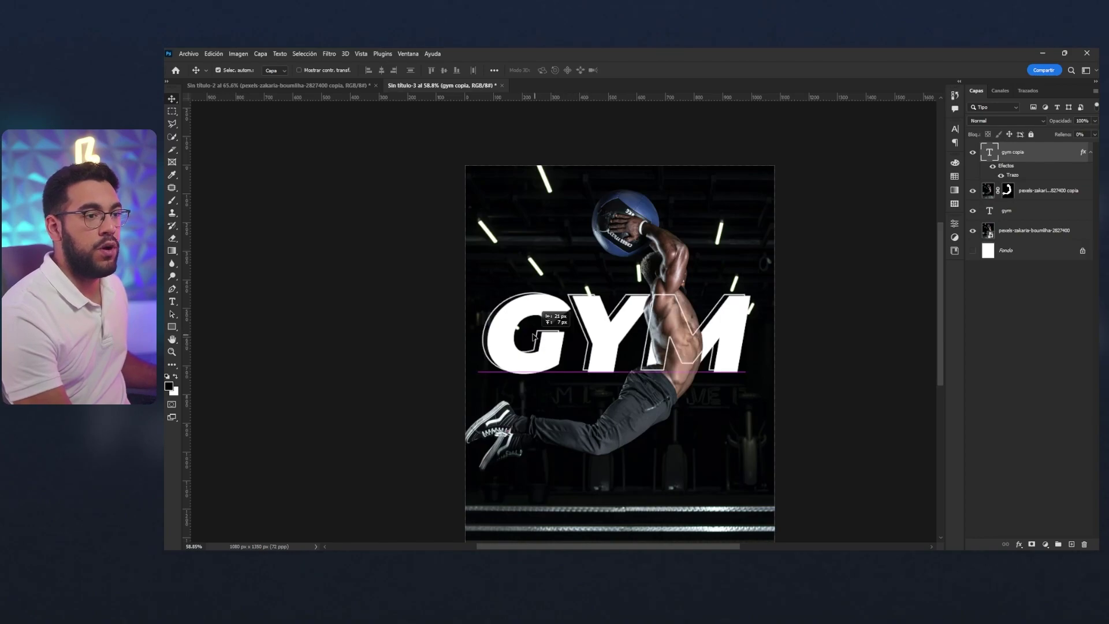
pyautogui.moveTo(601, 334); pyautogui.dragTo(583, 236)
pyautogui.hotkey('ctrl', 'z')
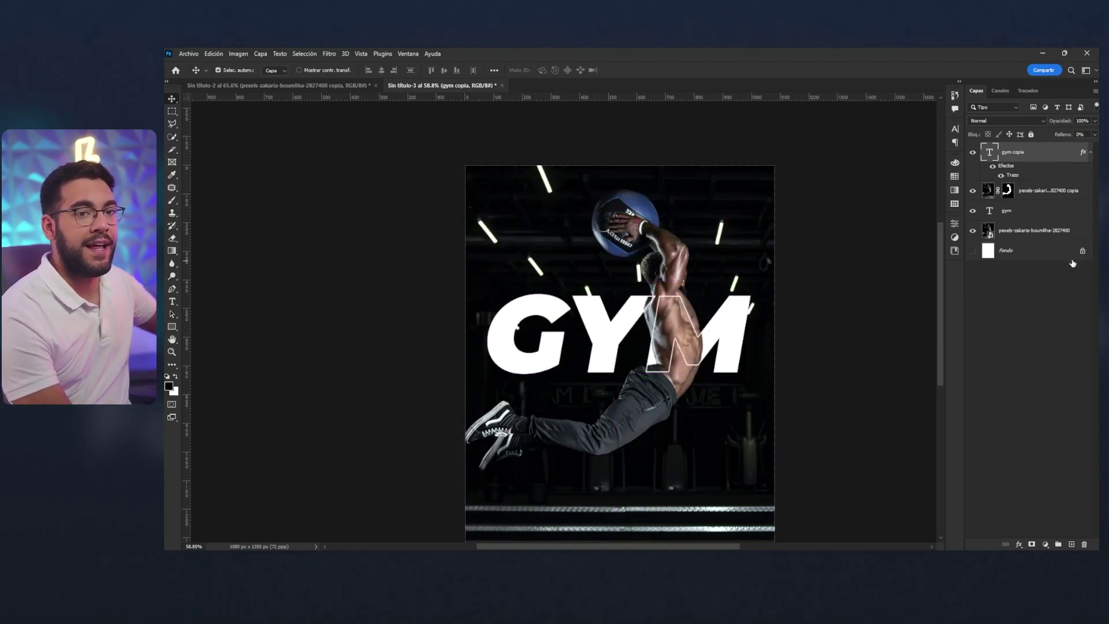
pyautogui.click(1028, 216)
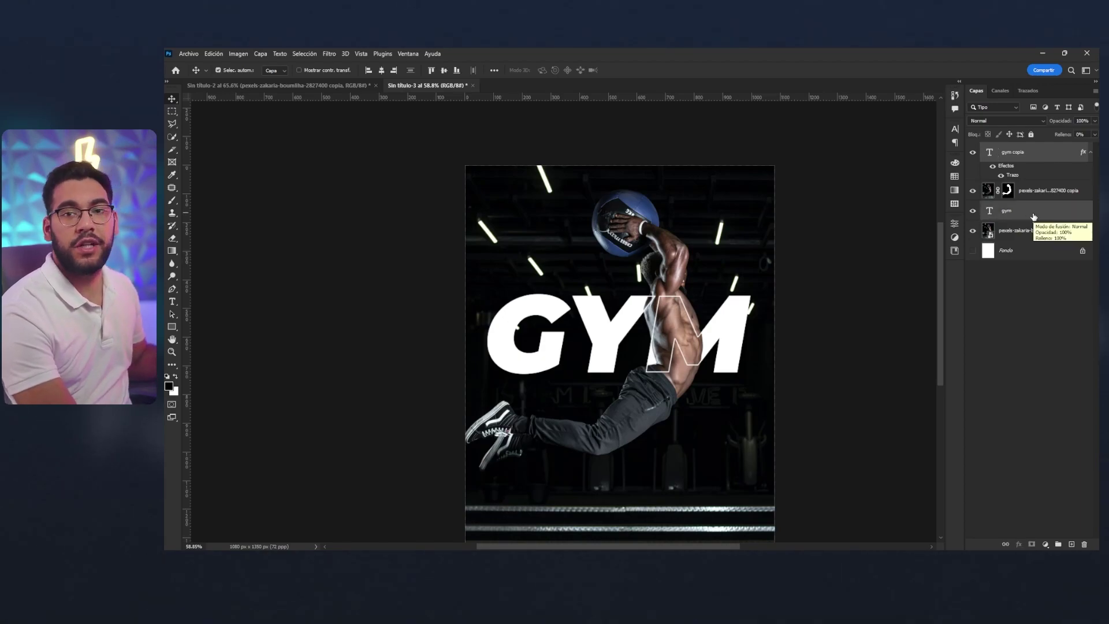
# Link the gym and gym copia text layers and drag both together over the athlete.
pyautogui.rightClick(1043, 157)
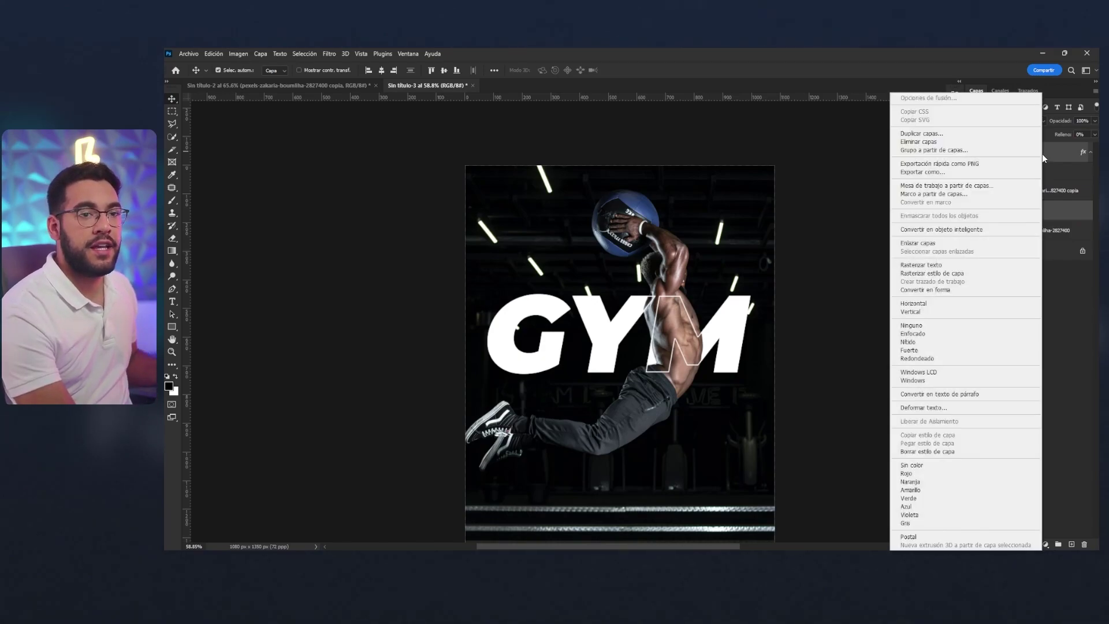
pyautogui.click(955, 243)
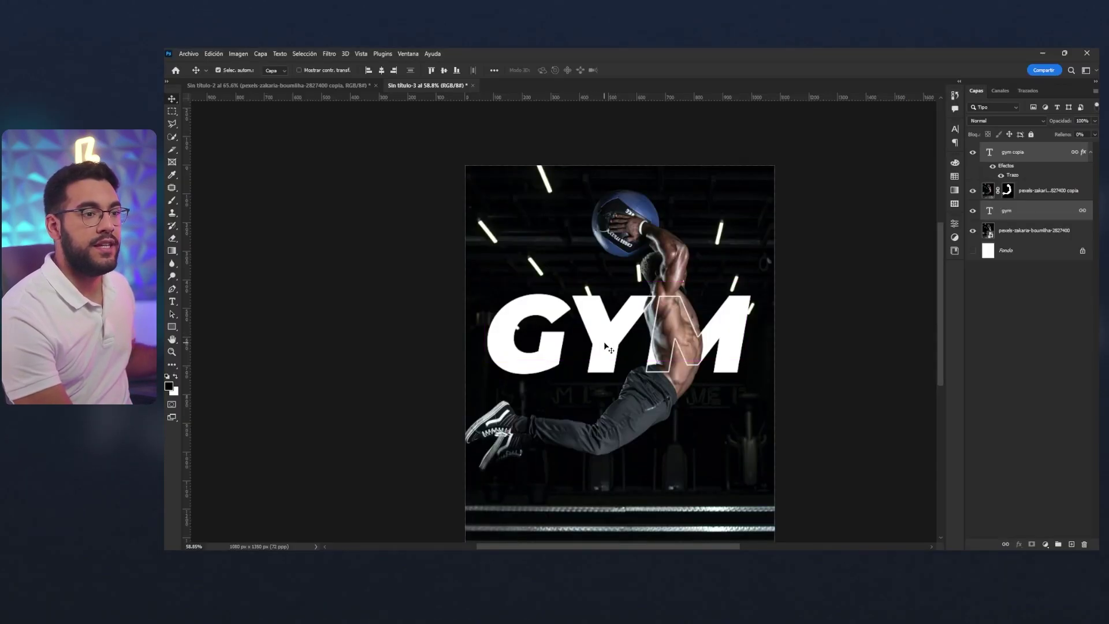
pyautogui.moveTo(606, 325)
pyautogui.mouseDown()
pyautogui.moveTo(573, 301)
pyautogui.moveTo(619, 330)
pyautogui.moveTo(583, 333)
pyautogui.mouseUp()
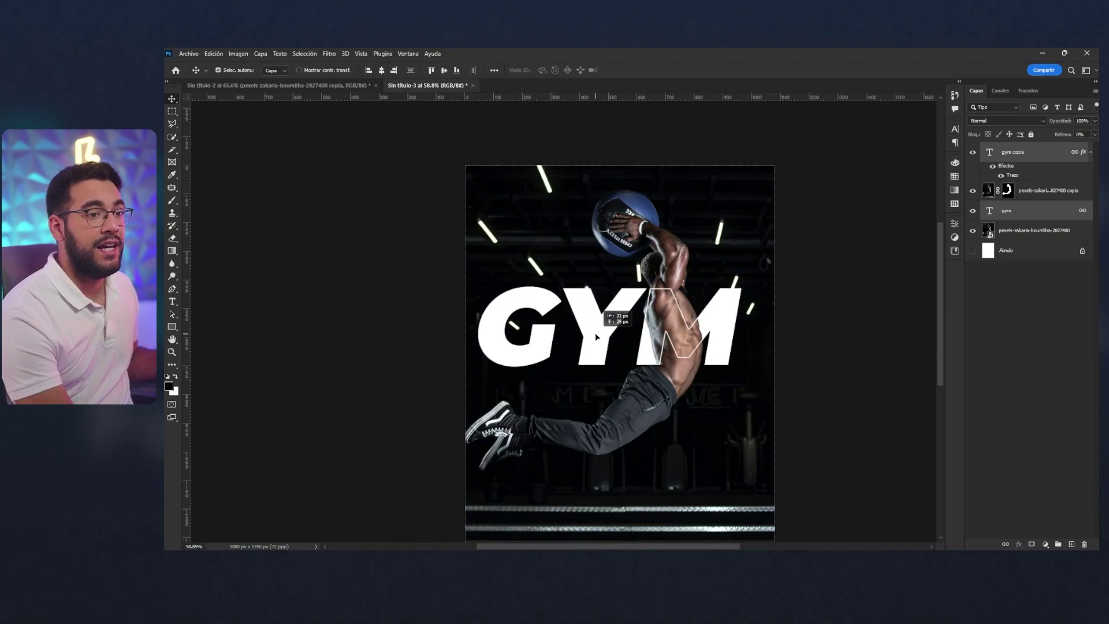